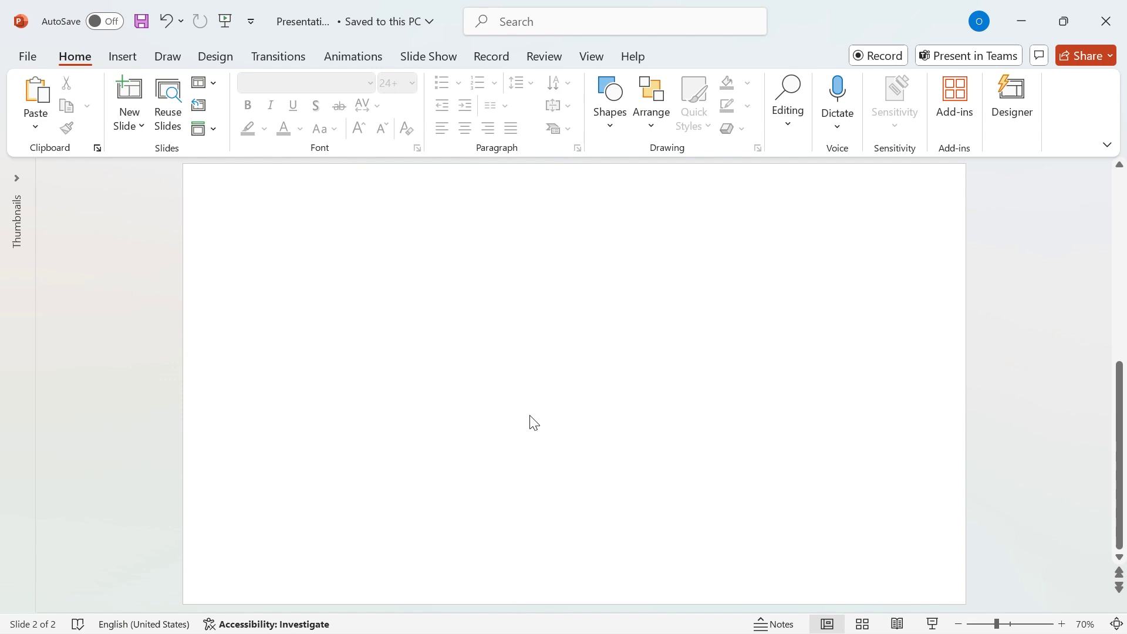
# - Fill the slide background with solid dark navy, RGB 40, 40, 55 (#282837)
pyautogui.rightClick(526, 291)
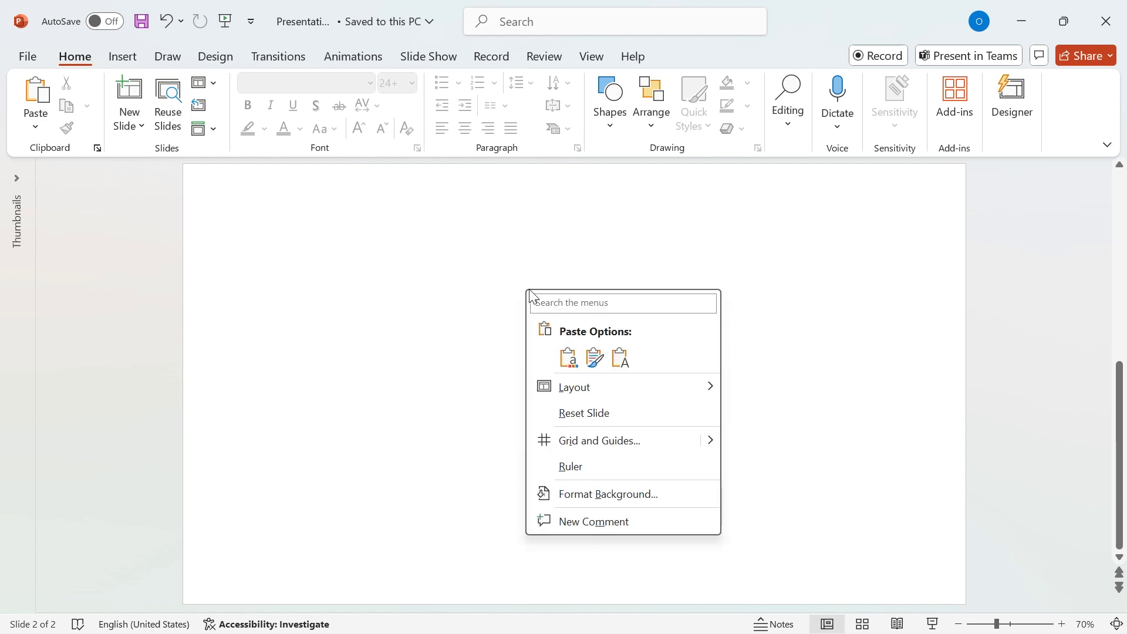
pyautogui.click(633, 494)
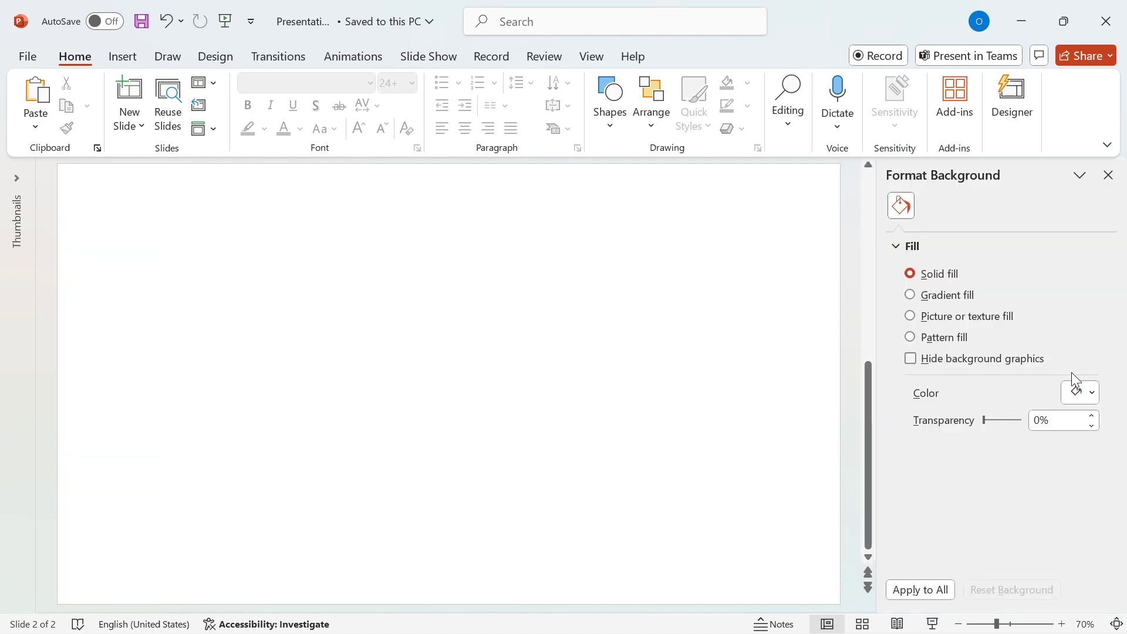
pyautogui.click(1084, 393)
pyautogui.click(916, 367)
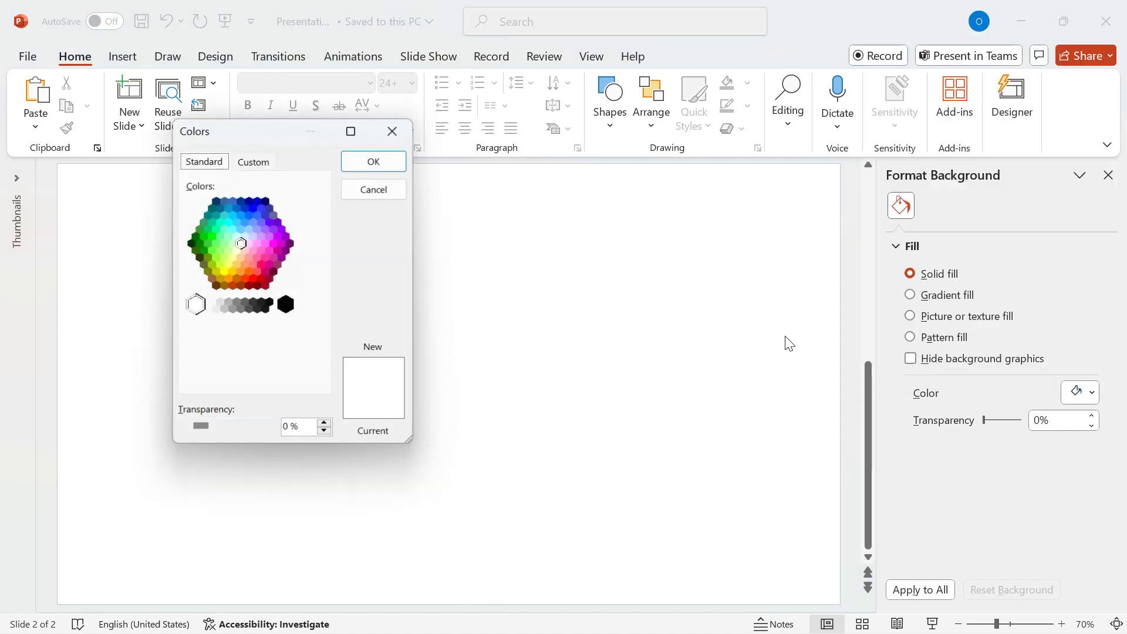
pyautogui.click(254, 162)
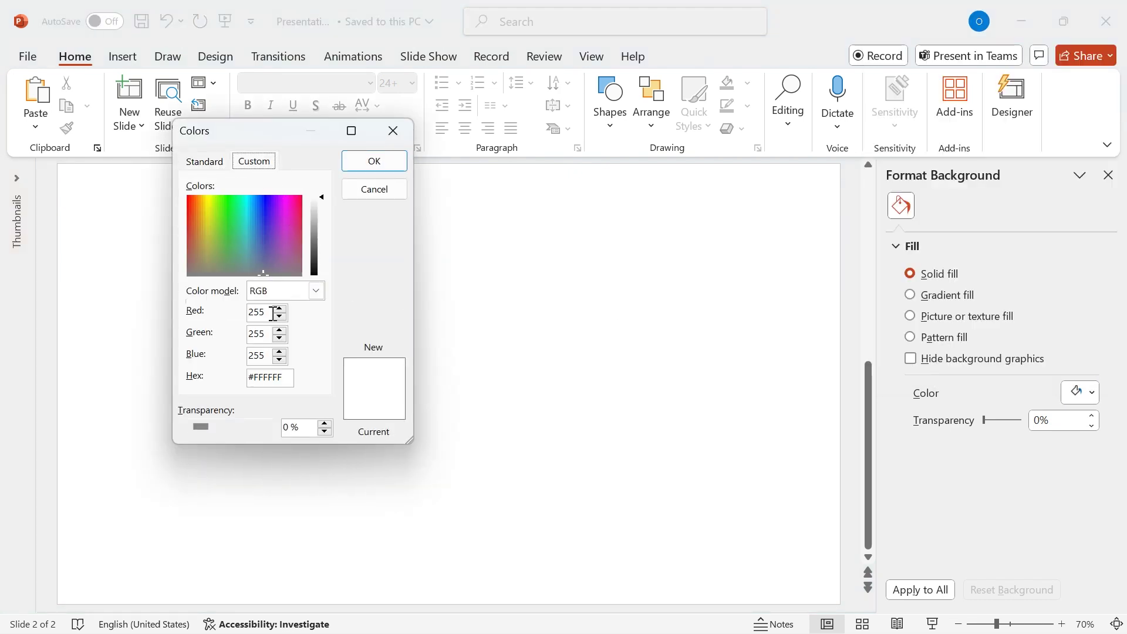
pyautogui.click(235, 314)
pyautogui.write('40')
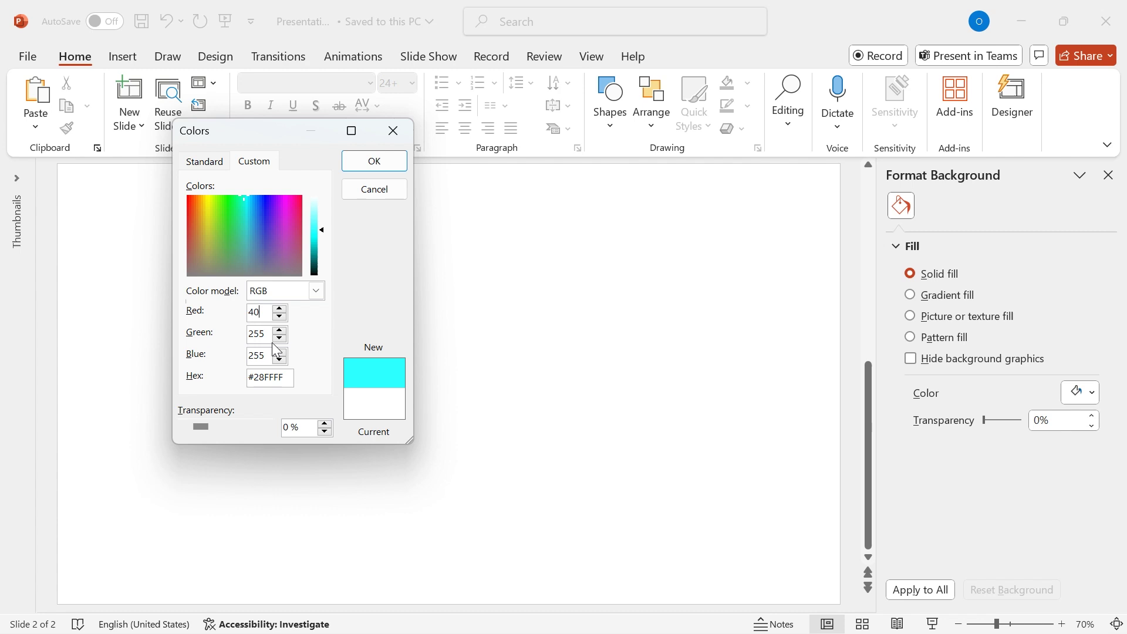
pyautogui.doubleClick(227, 338)
pyautogui.write('40')
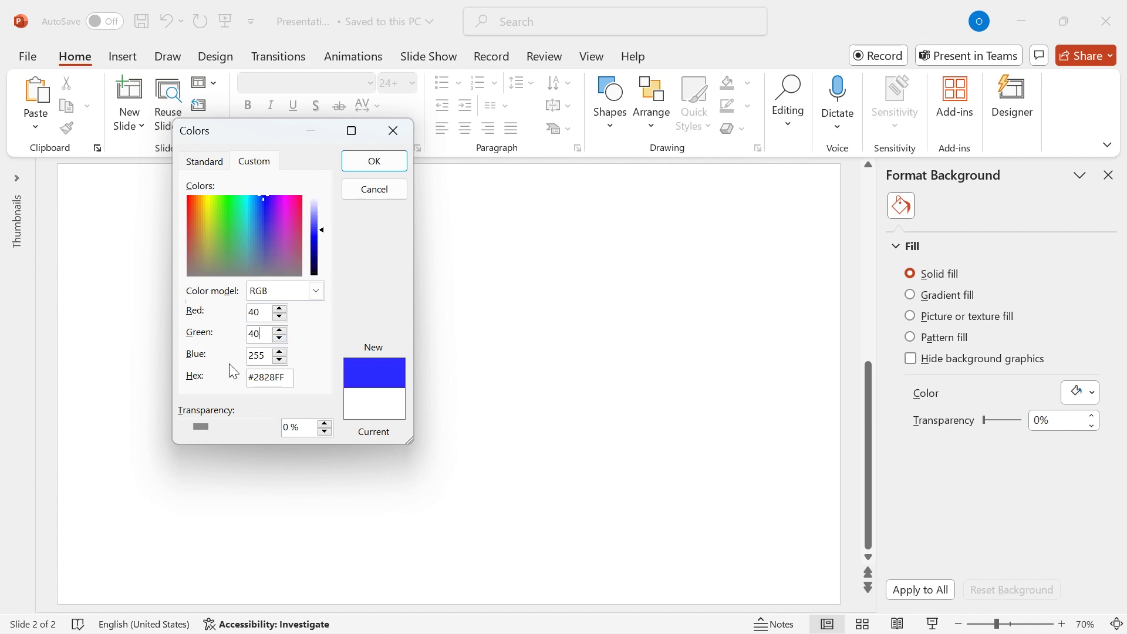
pyautogui.doubleClick(268, 362)
pyautogui.write('60')
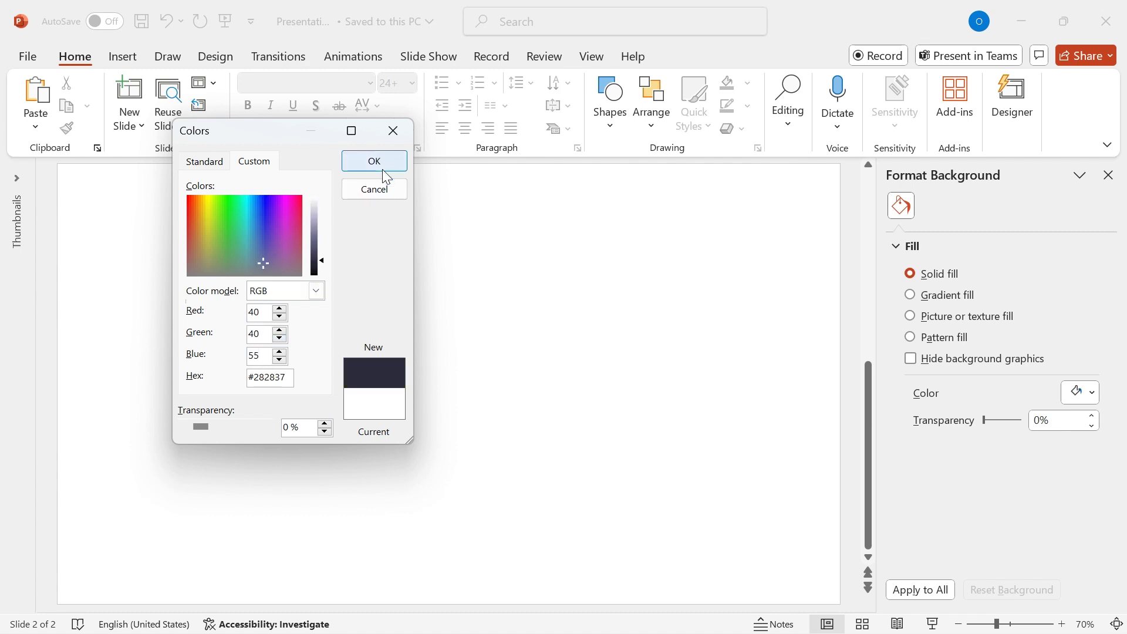
pyautogui.click(376, 163)
pyautogui.click(1108, 175)
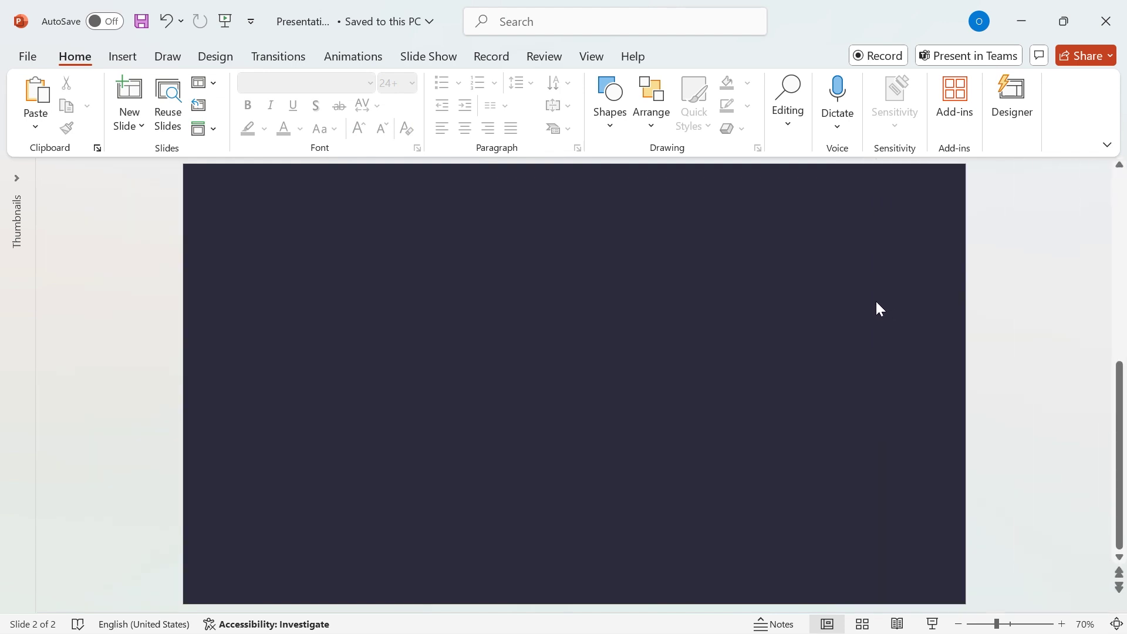
# - Draw a Circle: Hollow donut and size it to 12.3 by 12.3 cm
pyautogui.click(611, 97)
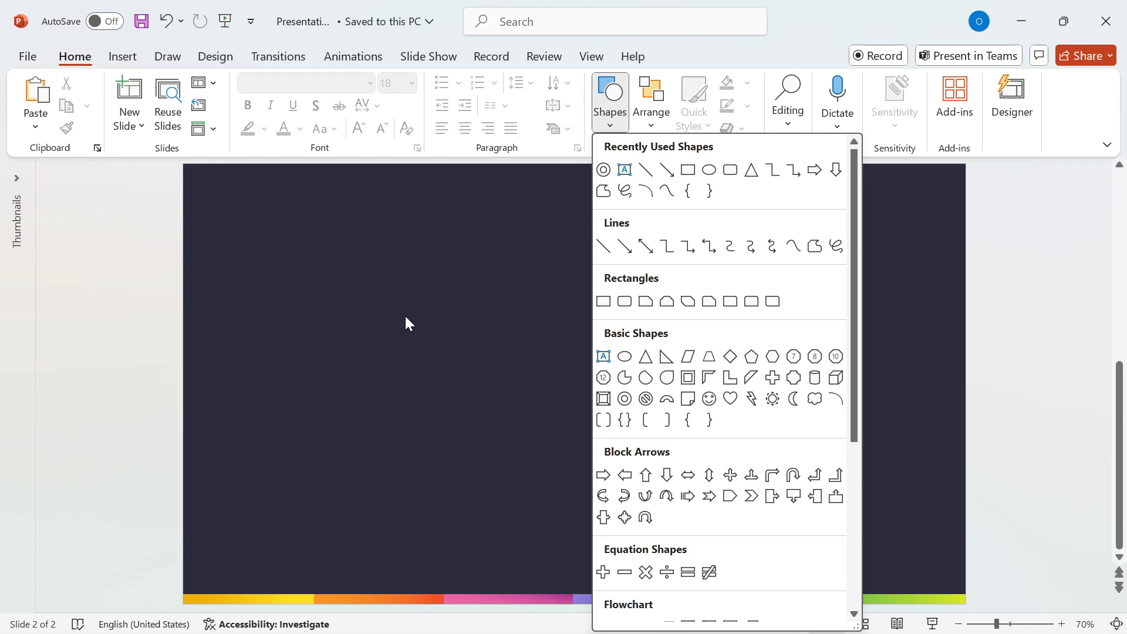
pyautogui.click(624, 399)
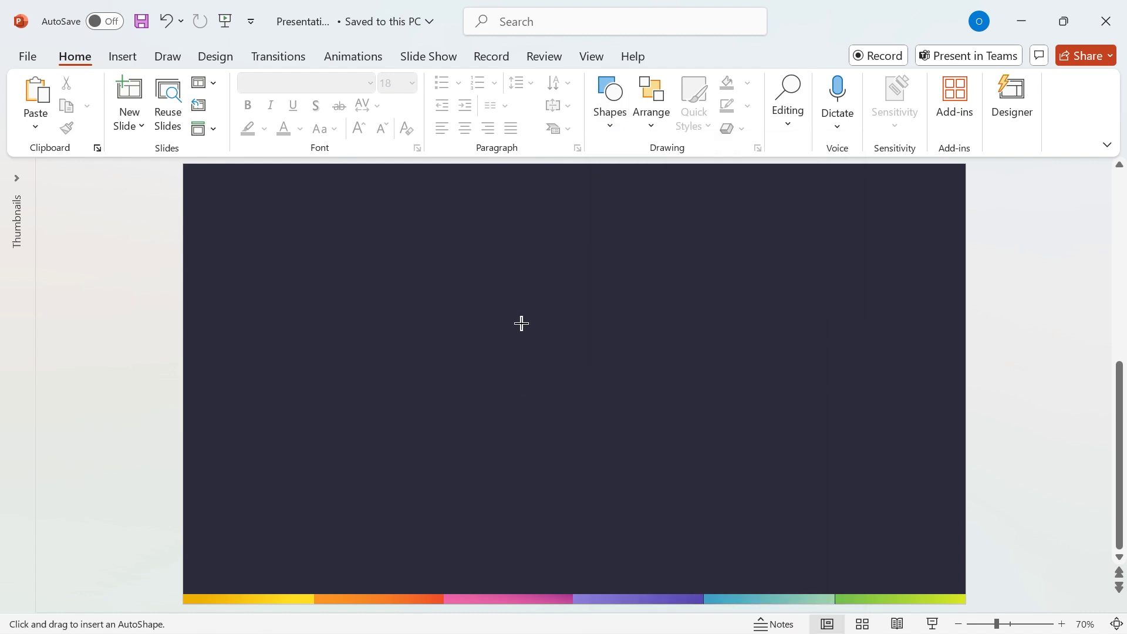
pyautogui.moveTo(467, 259); pyautogui.dragTo(671, 503)
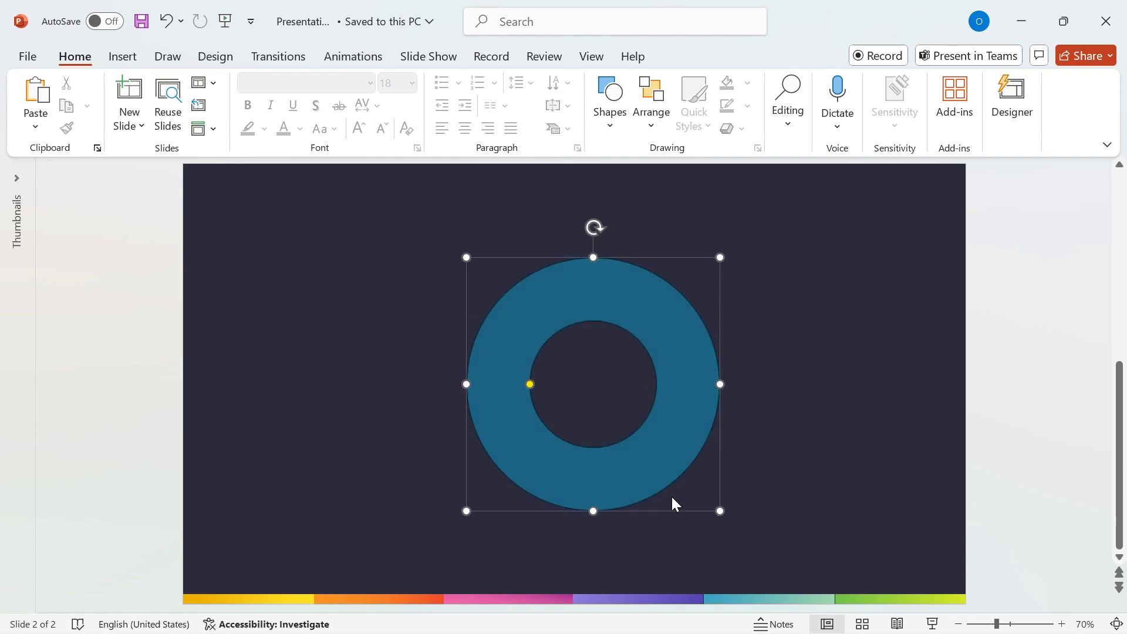
pyautogui.click(1042, 91)
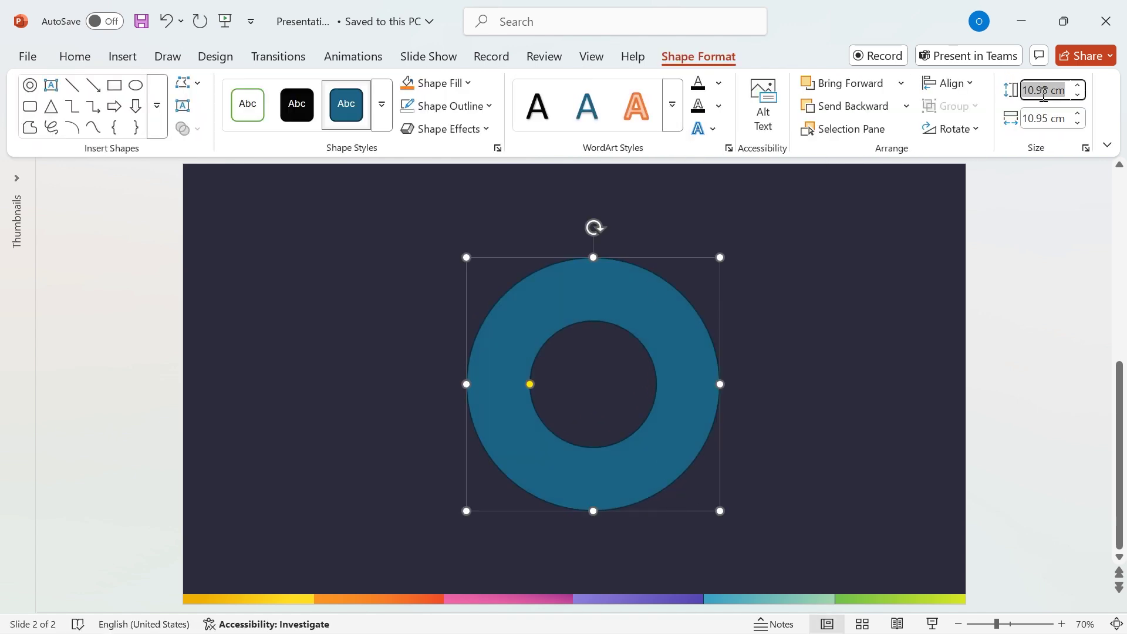
pyautogui.write('12.3')
pyautogui.press('Tab')
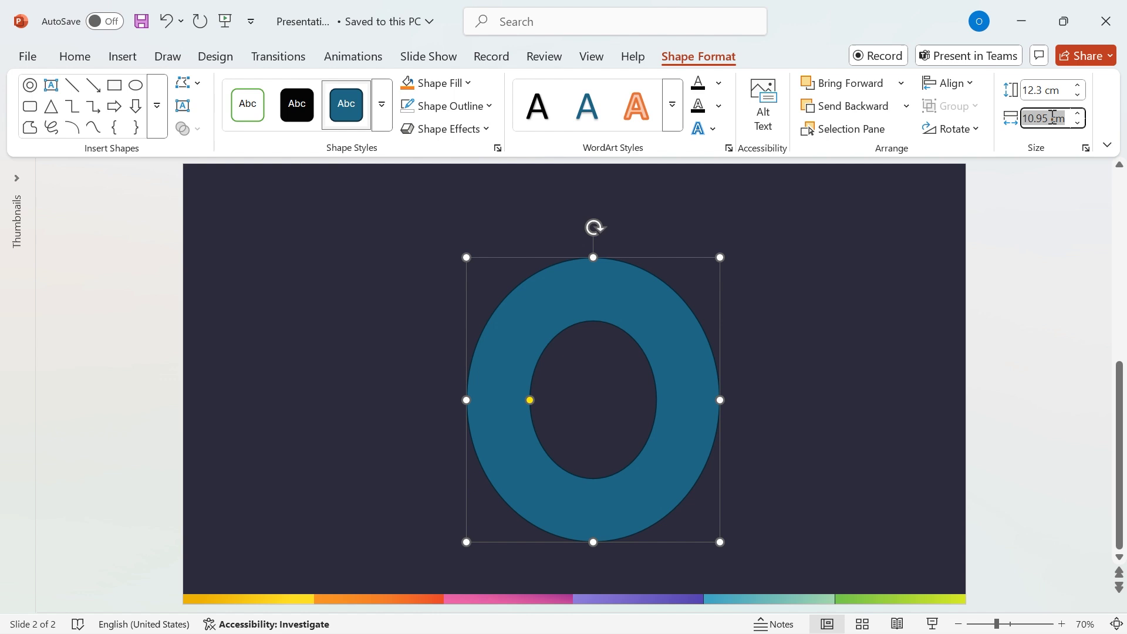
pyautogui.write('12.3')
pyautogui.press('Return')
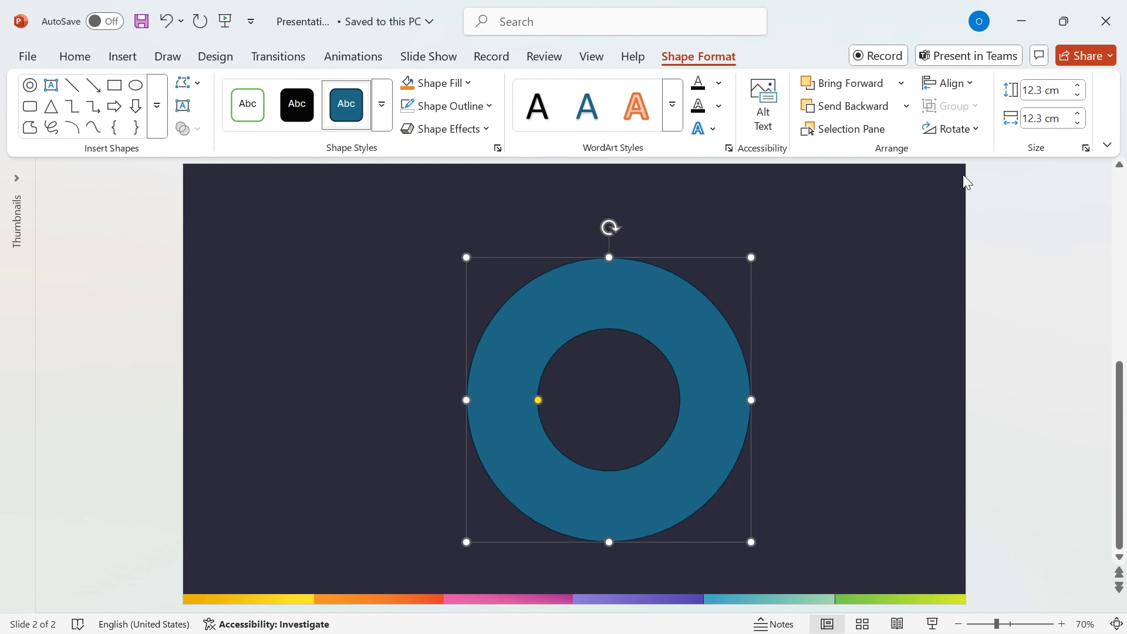
# - Centre the donut on the slide, thicken its ring and remove its outline
pyautogui.click(952, 82)
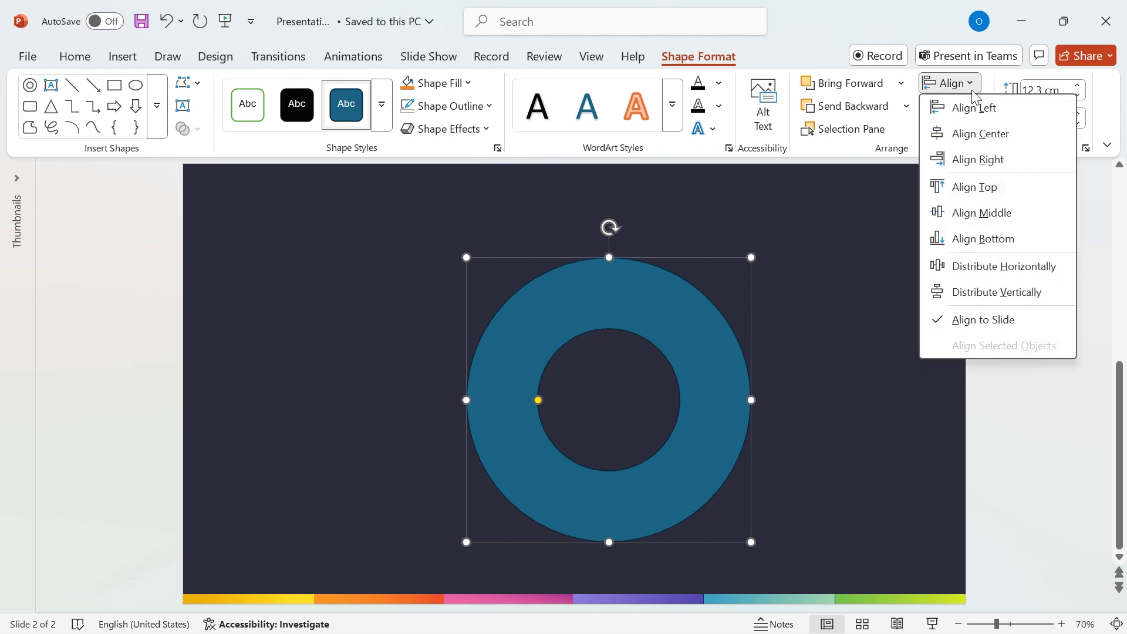
pyautogui.click(979, 134)
pyautogui.click(950, 83)
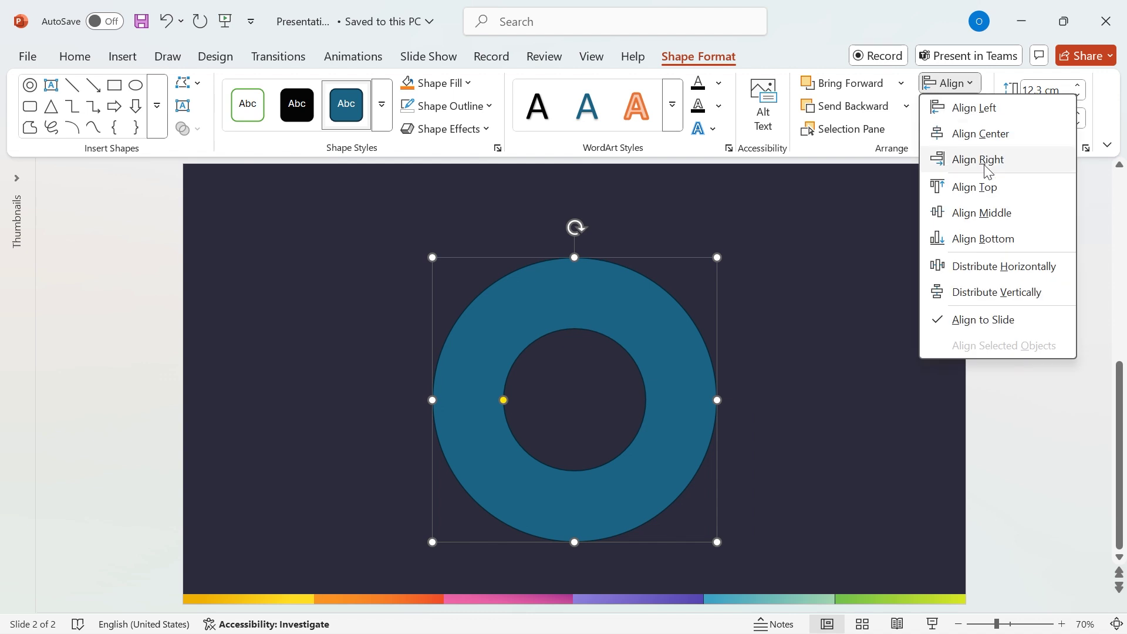
pyautogui.click(986, 213)
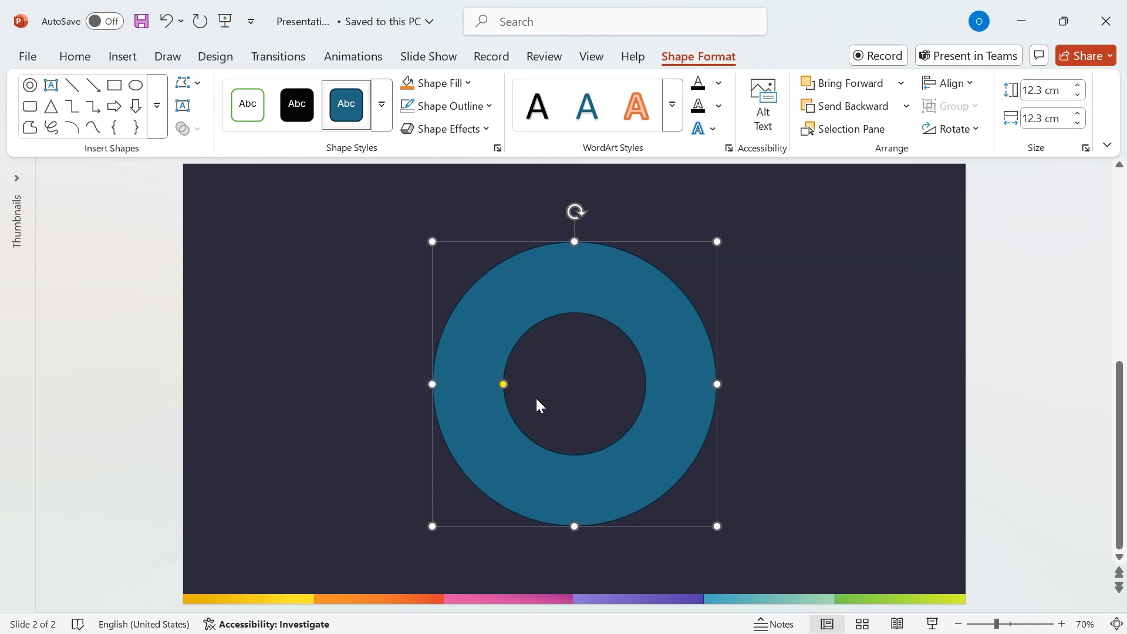
pyautogui.moveTo(503, 385); pyautogui.dragTo(523, 383)
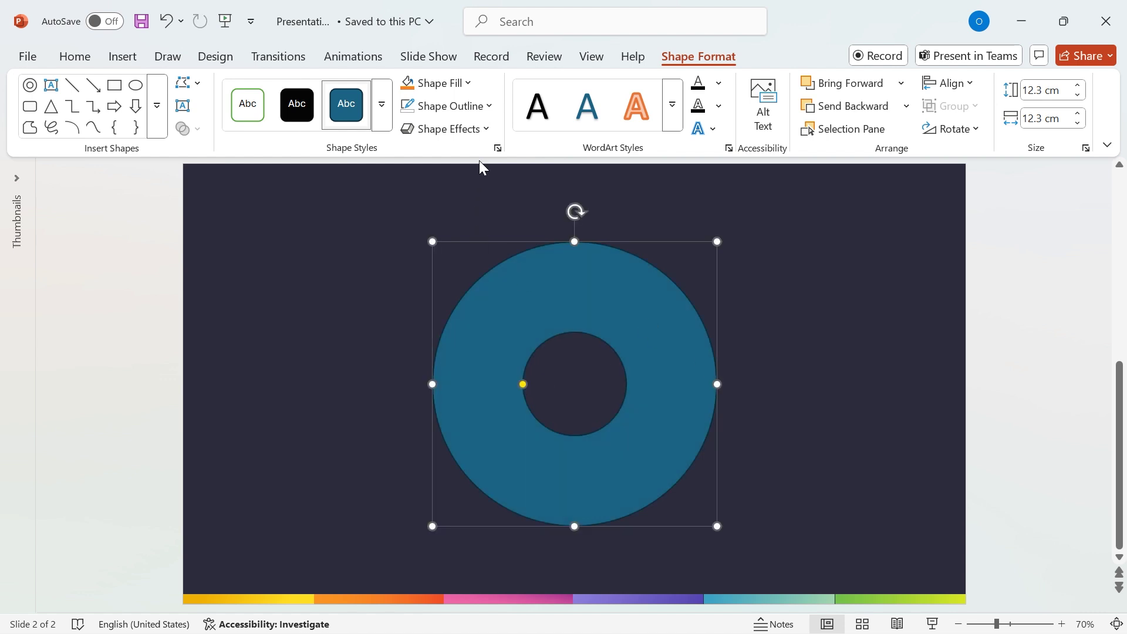
pyautogui.click(434, 106)
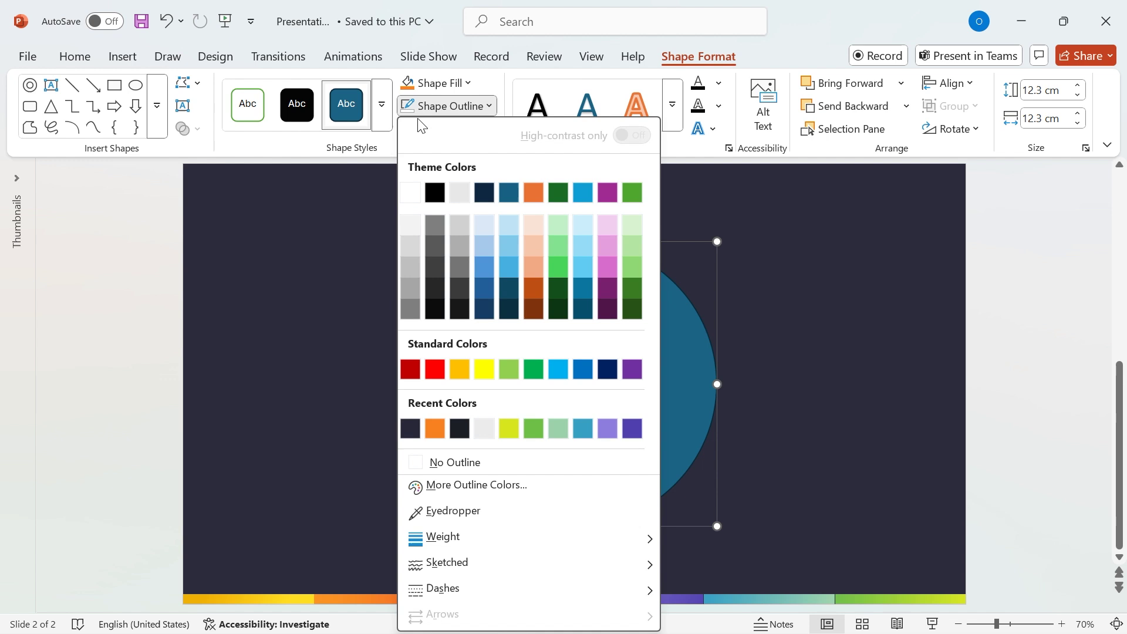
pyautogui.click(444, 463)
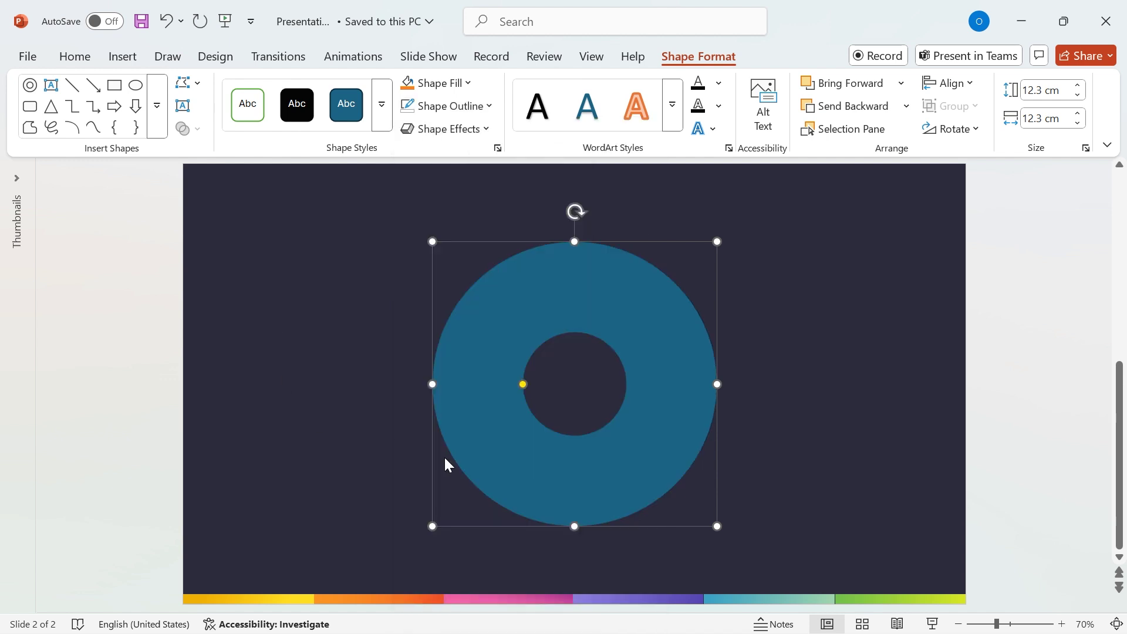
# - Draw a thin rectangle through the donut, sized 15 cm tall by 0.3 cm wide
pyautogui.click(373, 410)
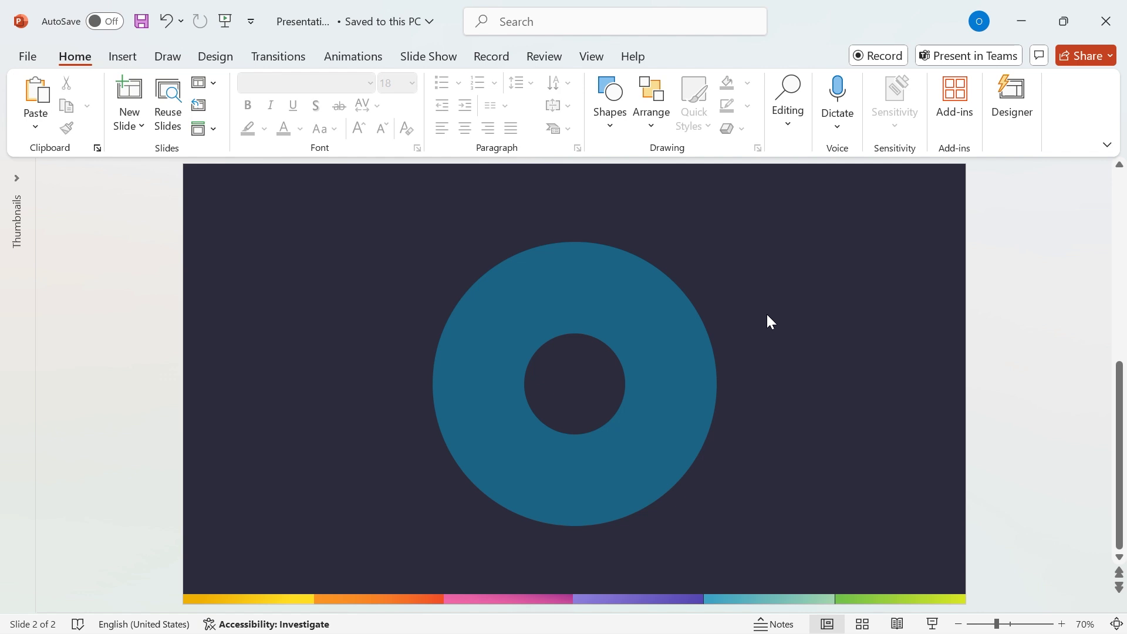
pyautogui.click(613, 125)
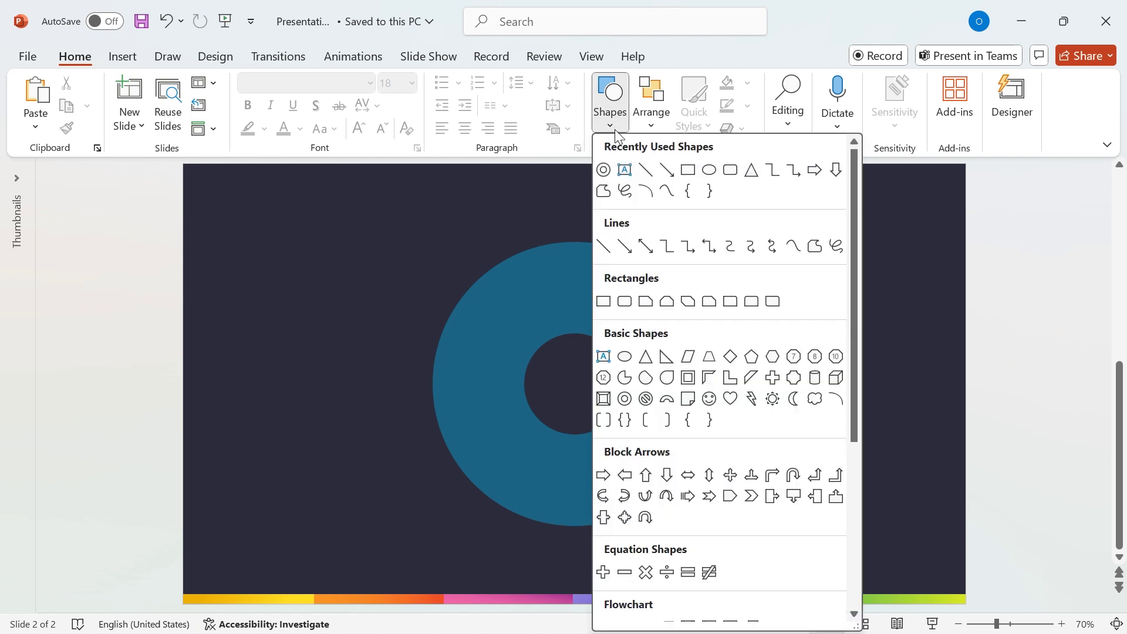
pyautogui.click(687, 170)
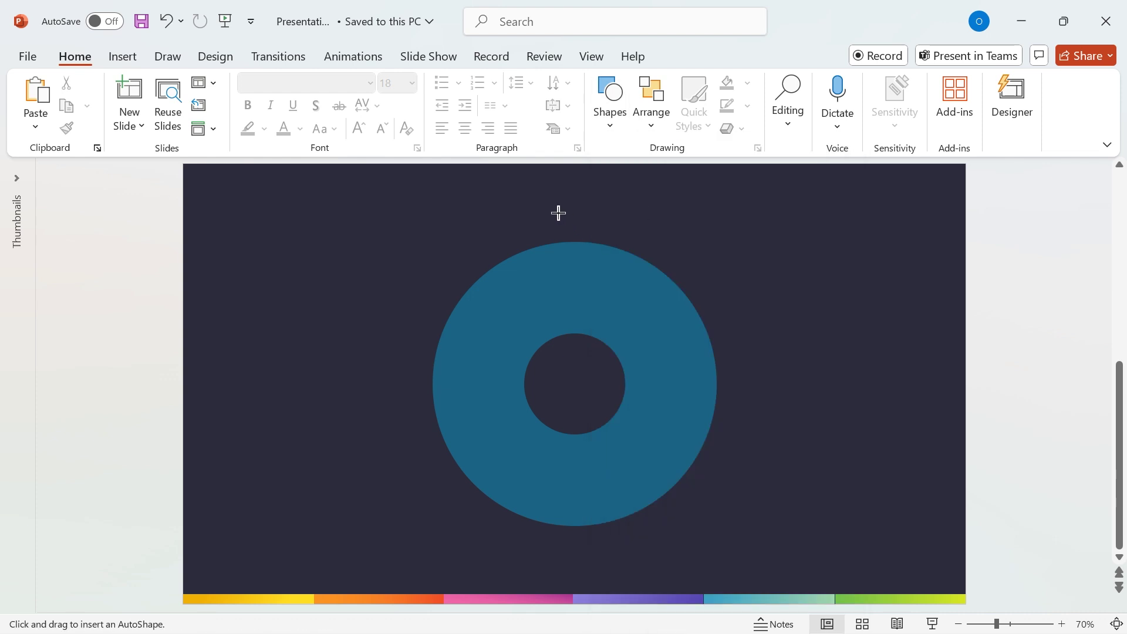
pyautogui.moveTo(558, 213); pyautogui.dragTo(581, 571)
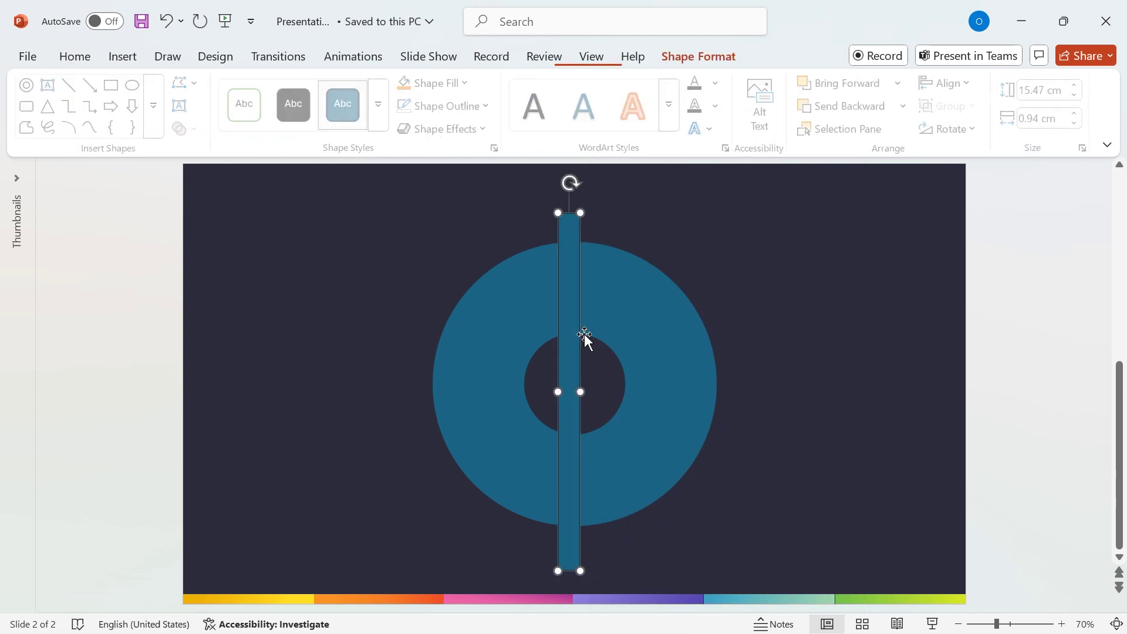
pyautogui.click(1078, 95)
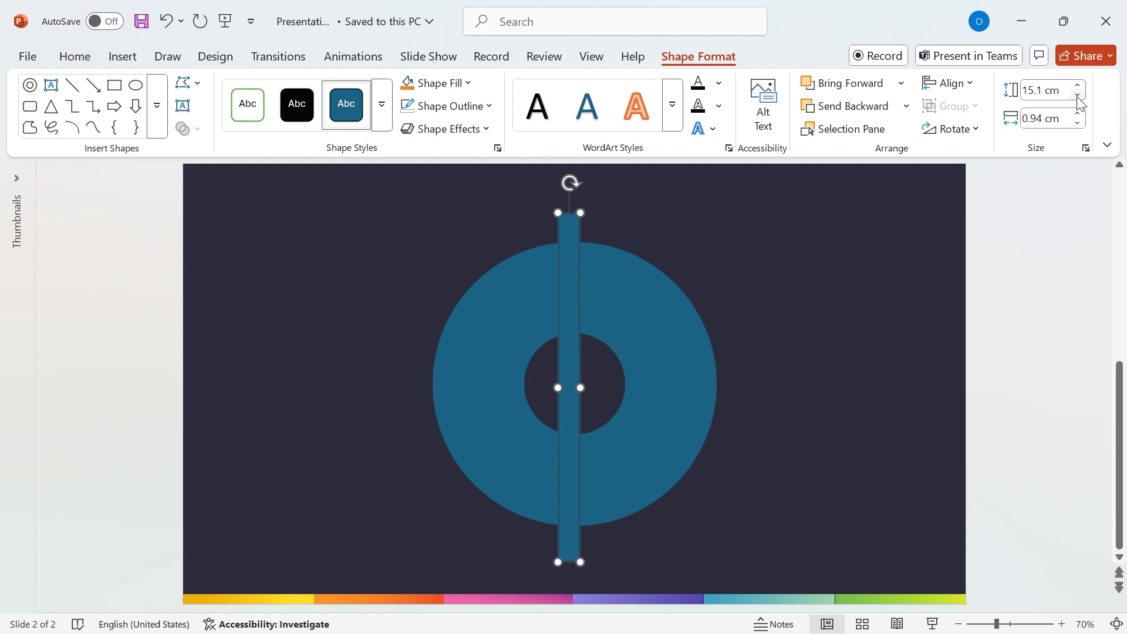
pyautogui.click(1077, 94)
pyautogui.click(1061, 121)
pyautogui.write('0.3')
pyautogui.press('Return')
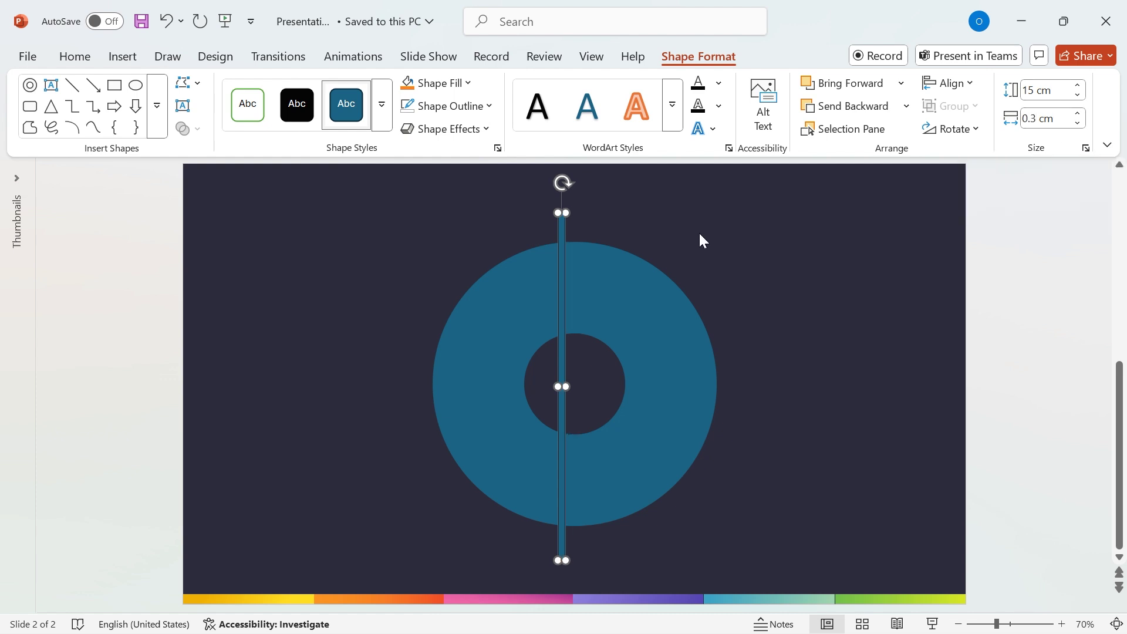
# - Give the bar no outline and a black fill, and centre it on the slide
pyautogui.click(488, 108)
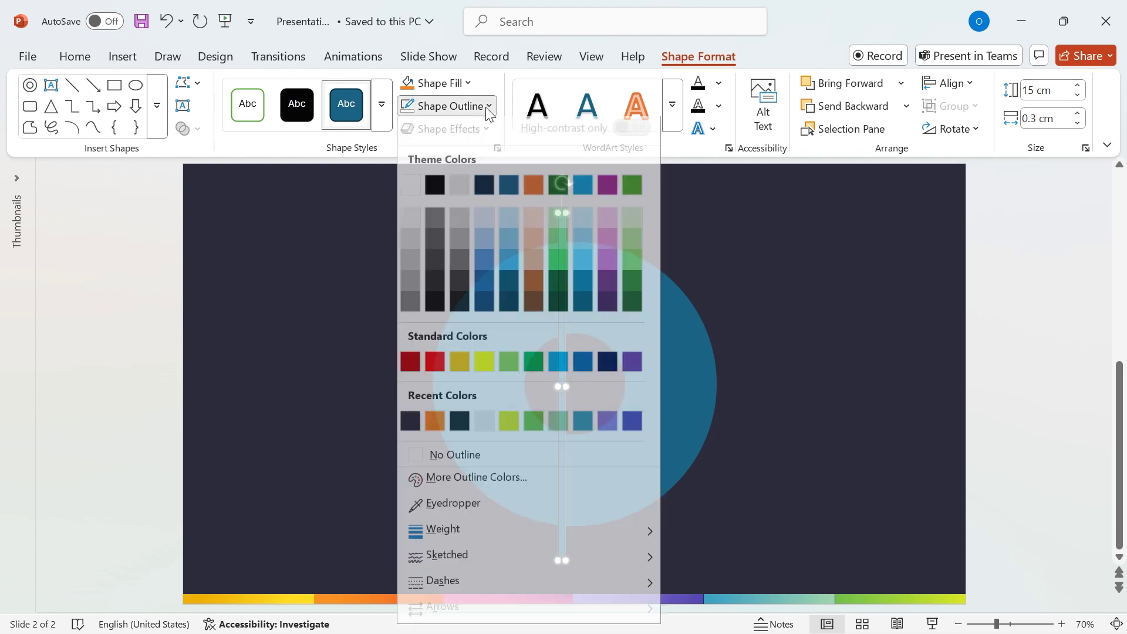
pyautogui.click(450, 463)
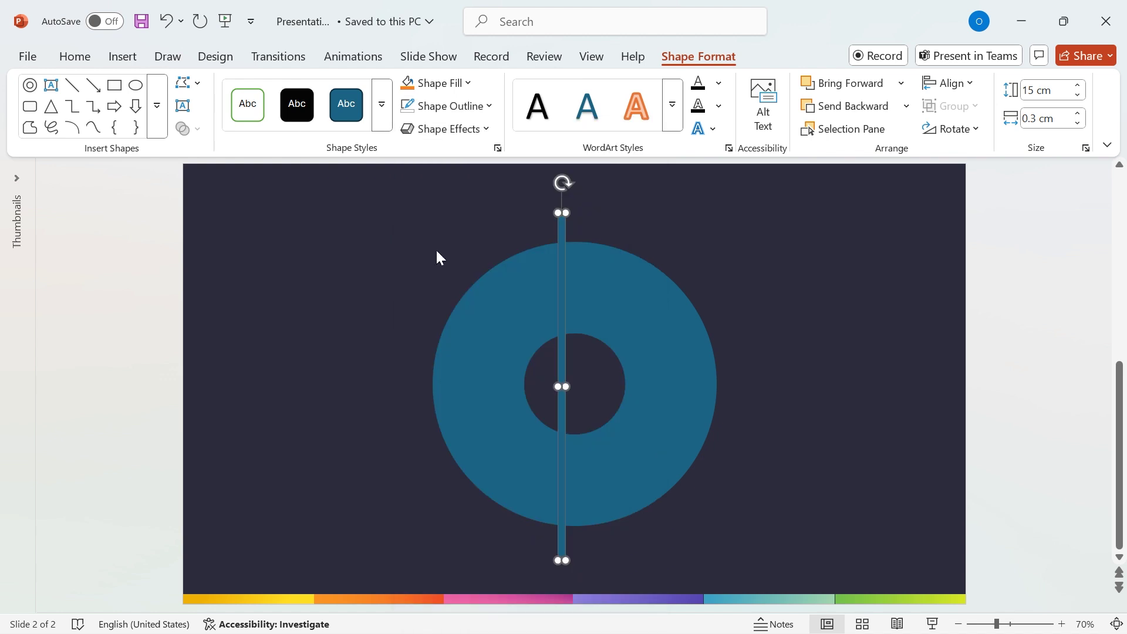
pyautogui.click(466, 84)
pyautogui.click(434, 170)
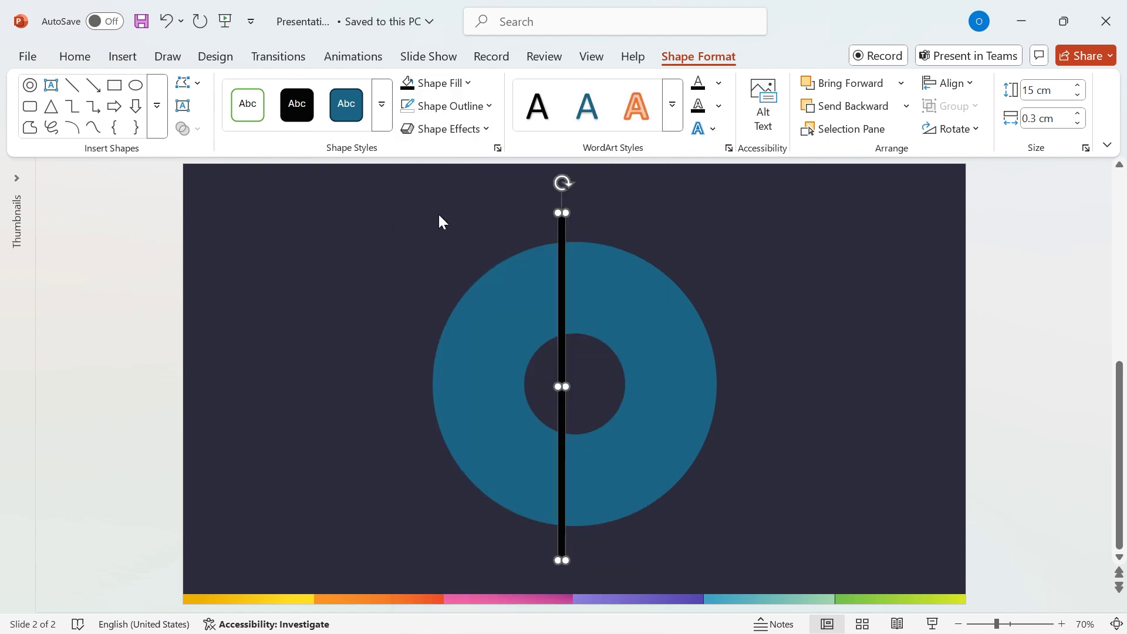
pyautogui.click(971, 84)
pyautogui.click(994, 133)
pyautogui.click(975, 84)
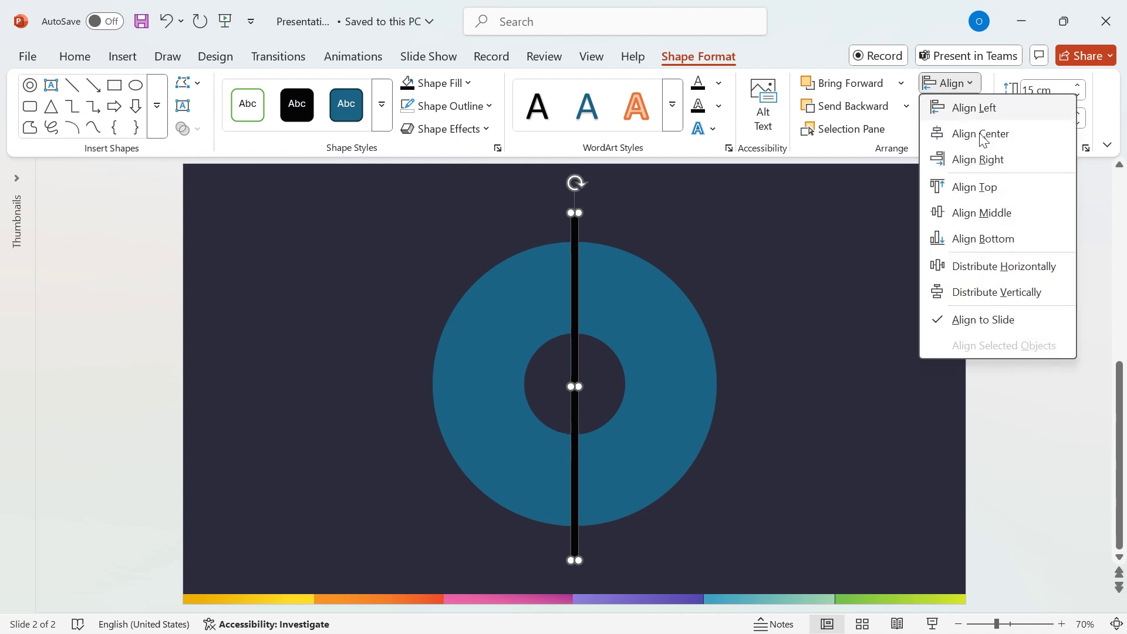
pyautogui.click(995, 216)
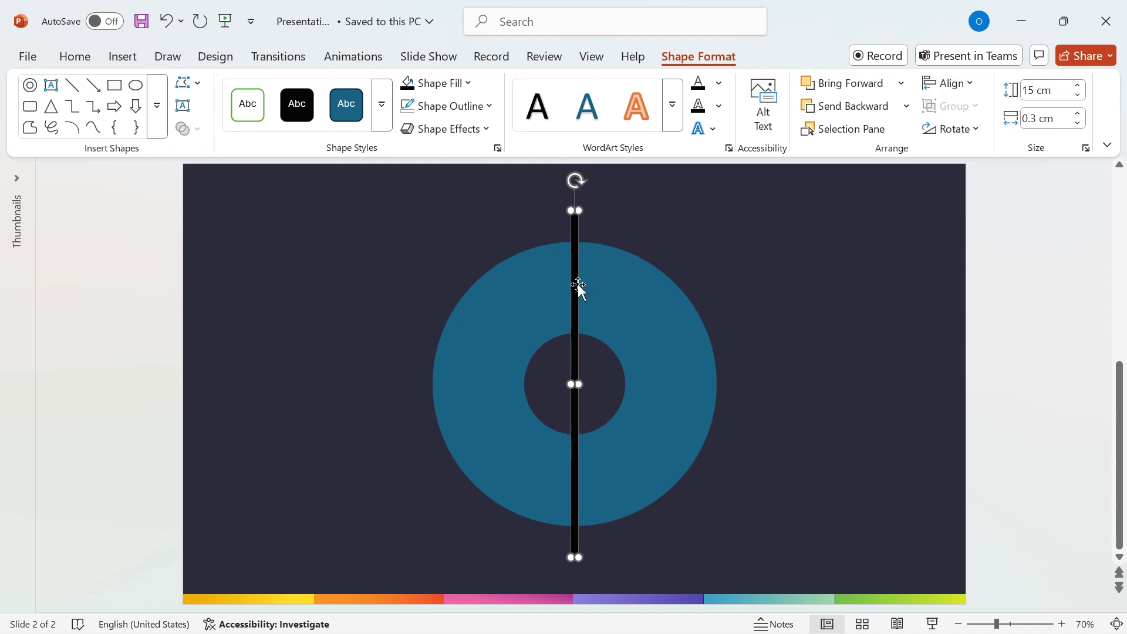
# - Paste two more copies of the bar and align all bars and the donut centre and middle
pyautogui.hotkey('ctrl', 'z')
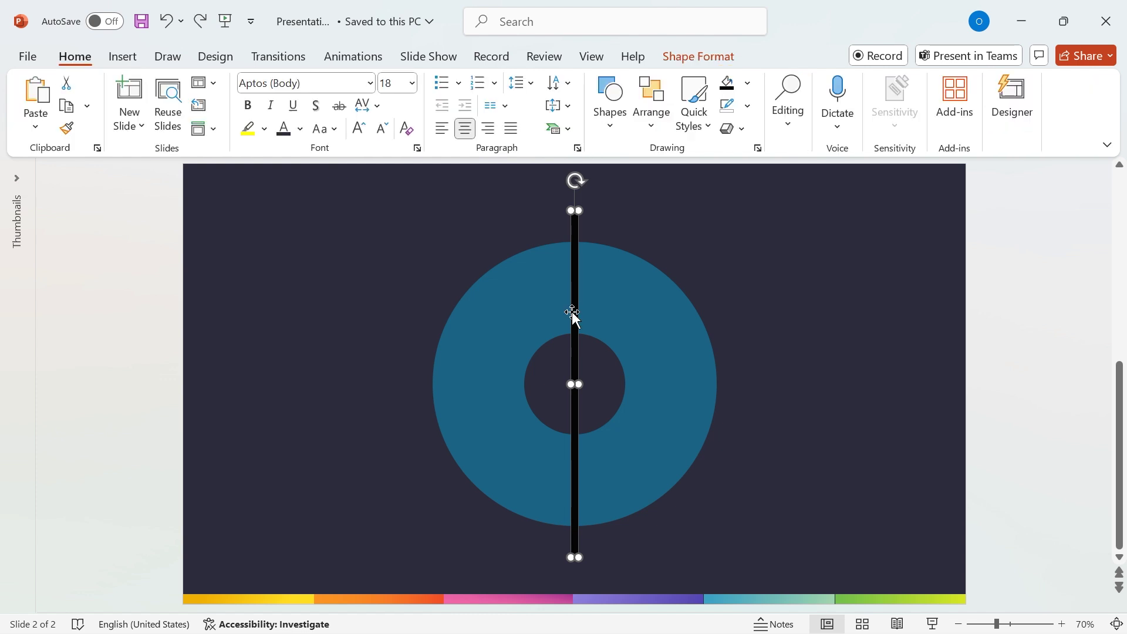
pyautogui.hotkey('ctrl', 'v')
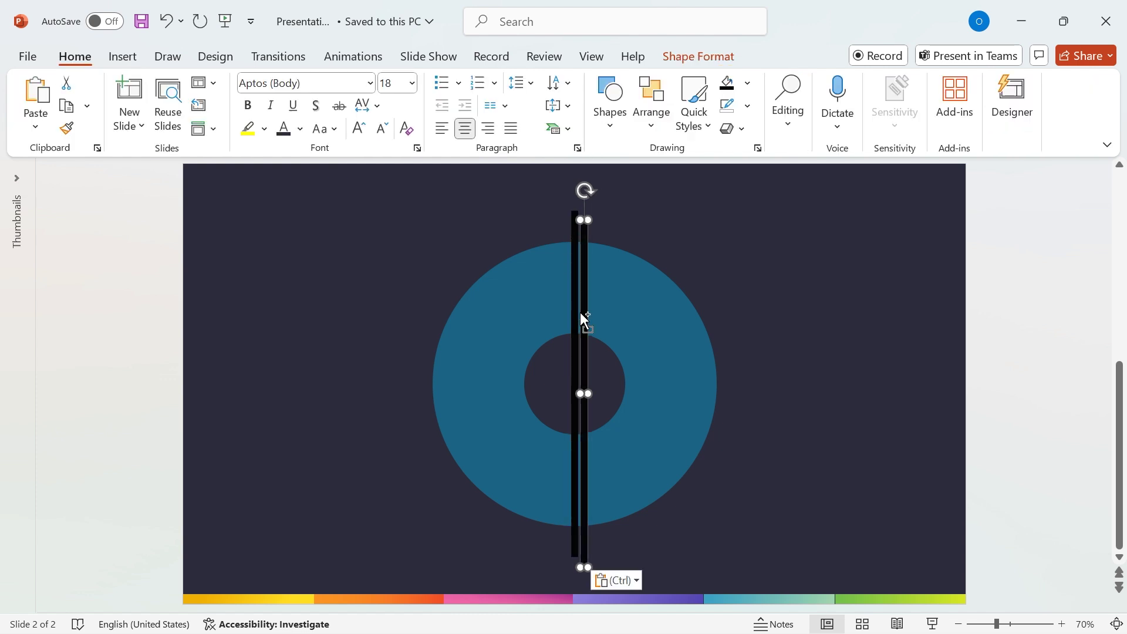
pyautogui.hotkey('ctrl', 'v')
pyautogui.moveTo(352, 177); pyautogui.dragTo(761, 590)
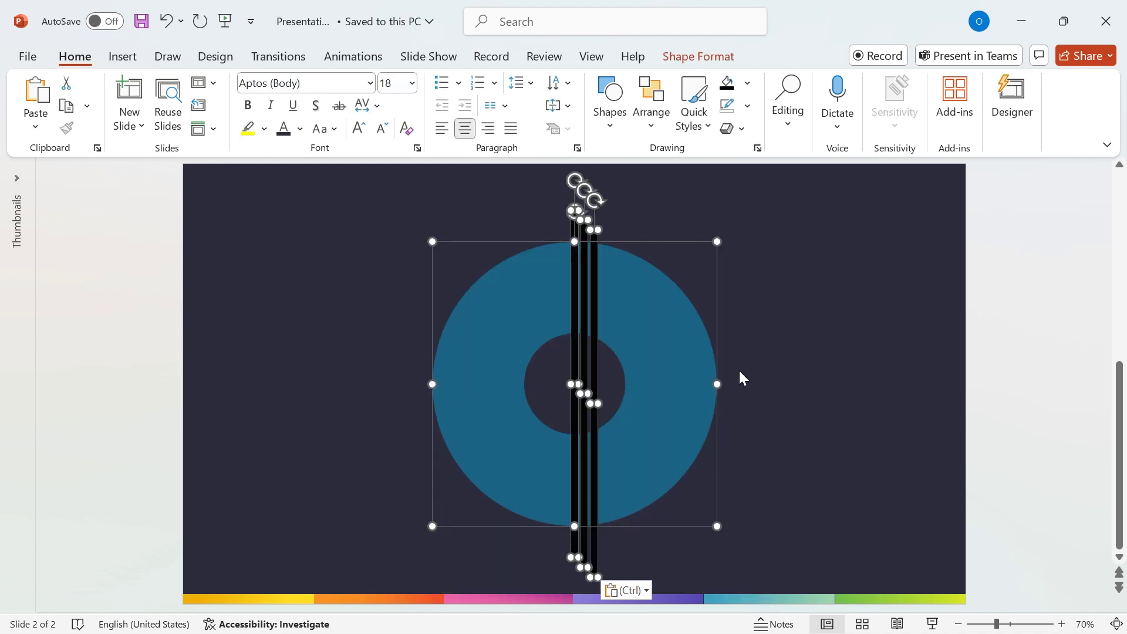
pyautogui.click(721, 56)
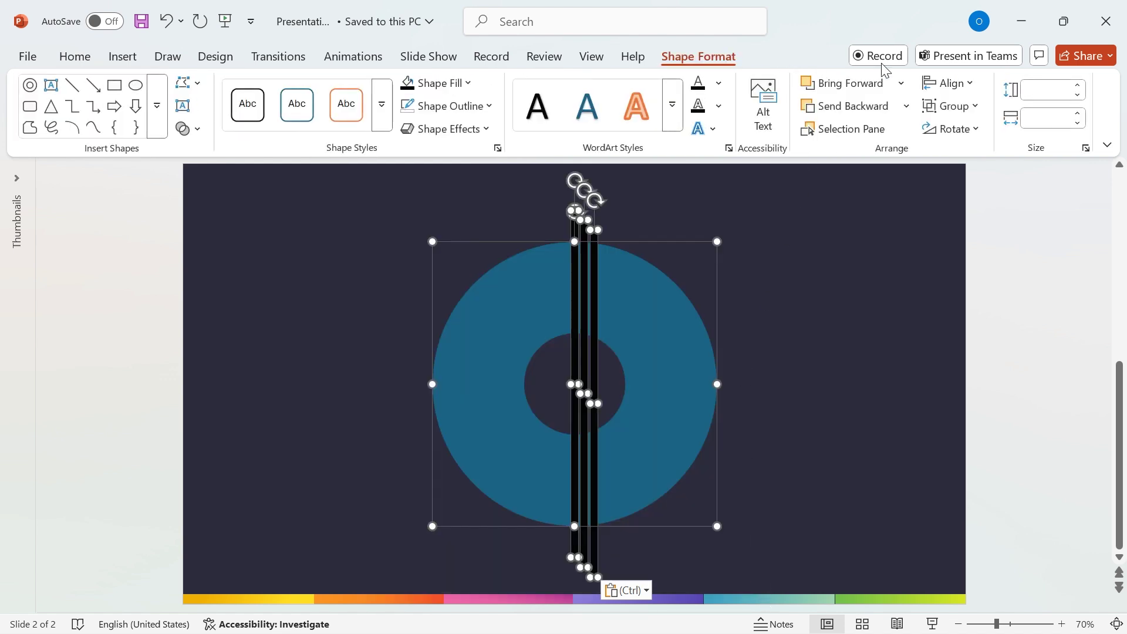
pyautogui.click(970, 85)
pyautogui.click(980, 134)
pyautogui.click(949, 83)
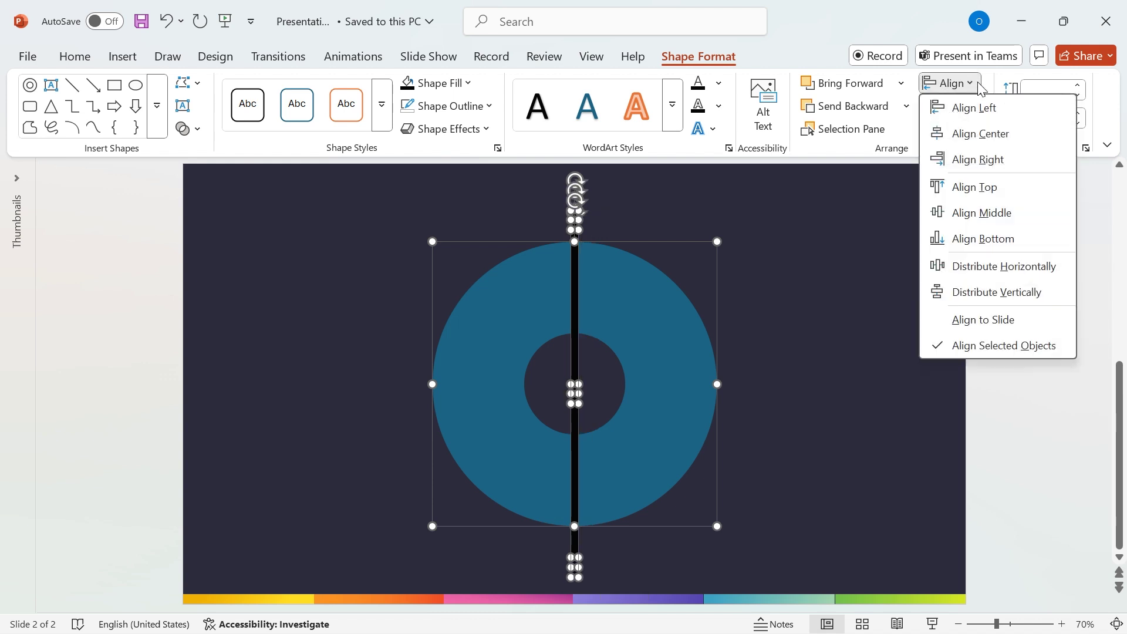
pyautogui.click(1002, 214)
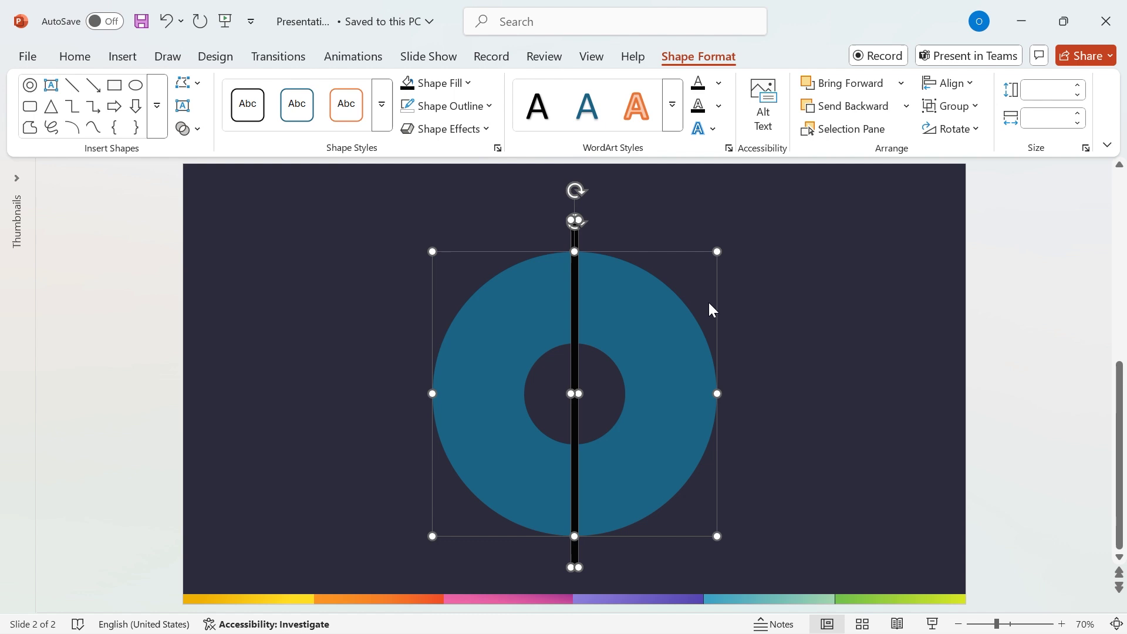
# - Group the donut and bars, centre the group on the slide, then ungroup
pyautogui.hotkey('ctrl', 'g')
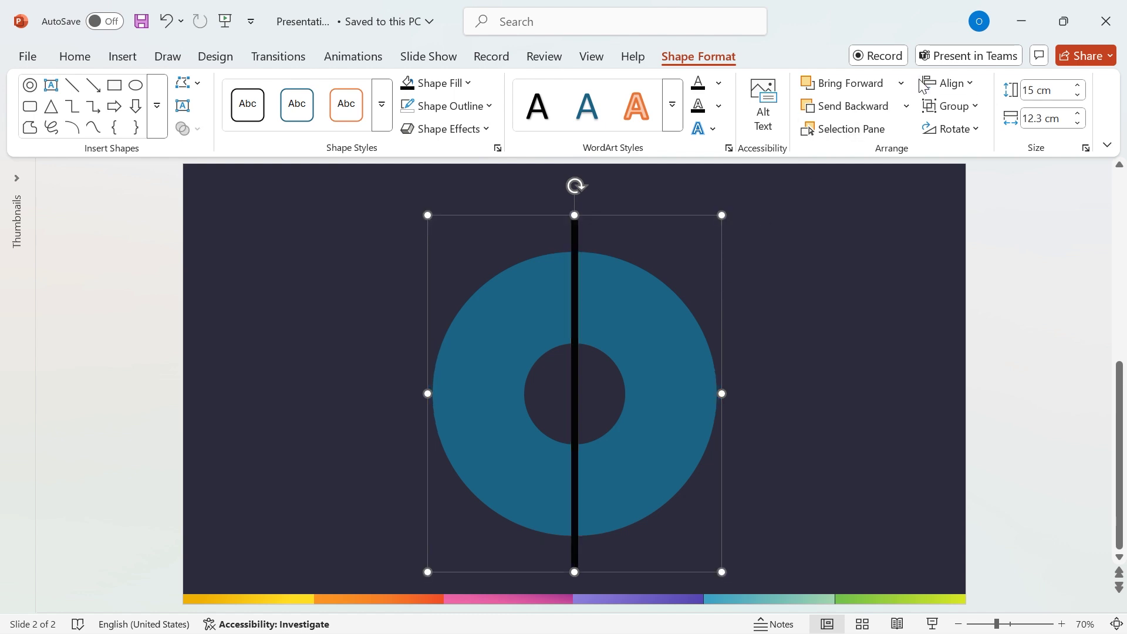
pyautogui.click(949, 83)
pyautogui.click(989, 141)
pyautogui.click(949, 83)
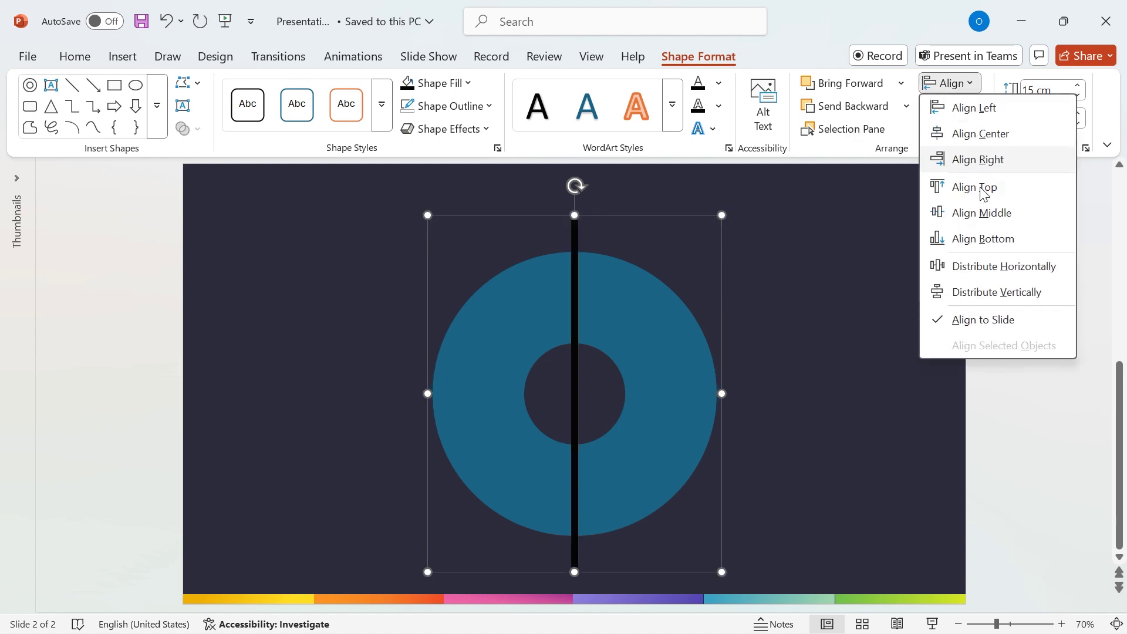
pyautogui.click(991, 213)
pyautogui.hotkey('ctrl', 'shift', 'g')
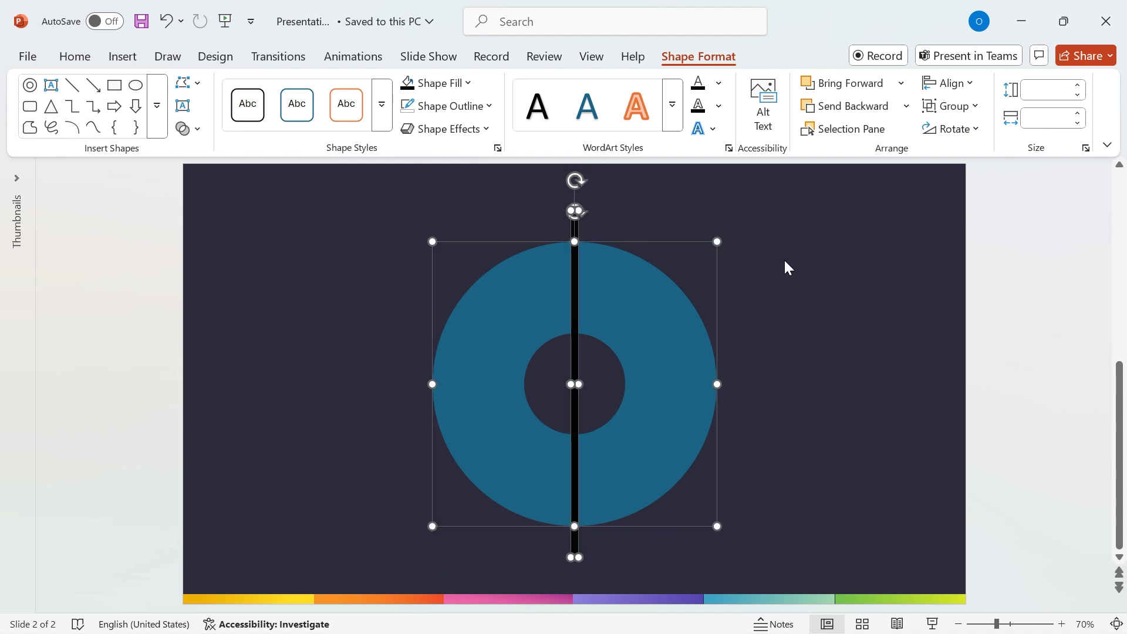
# - Rotate one of the vertical bars to exactly 60°
pyautogui.click(783, 258)
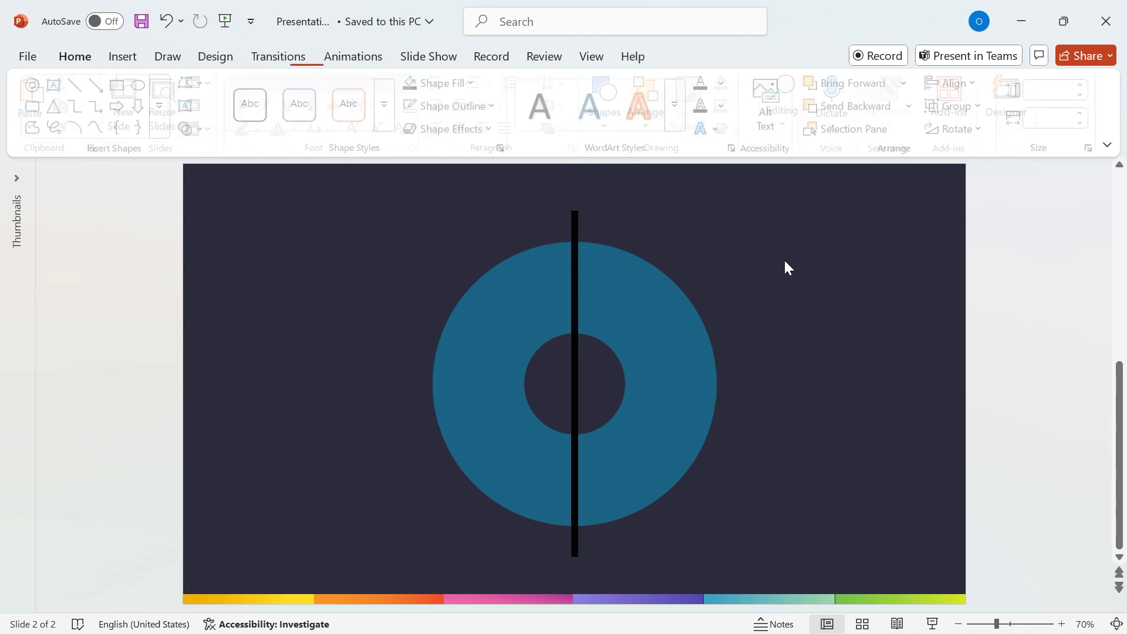
pyautogui.click(572, 316)
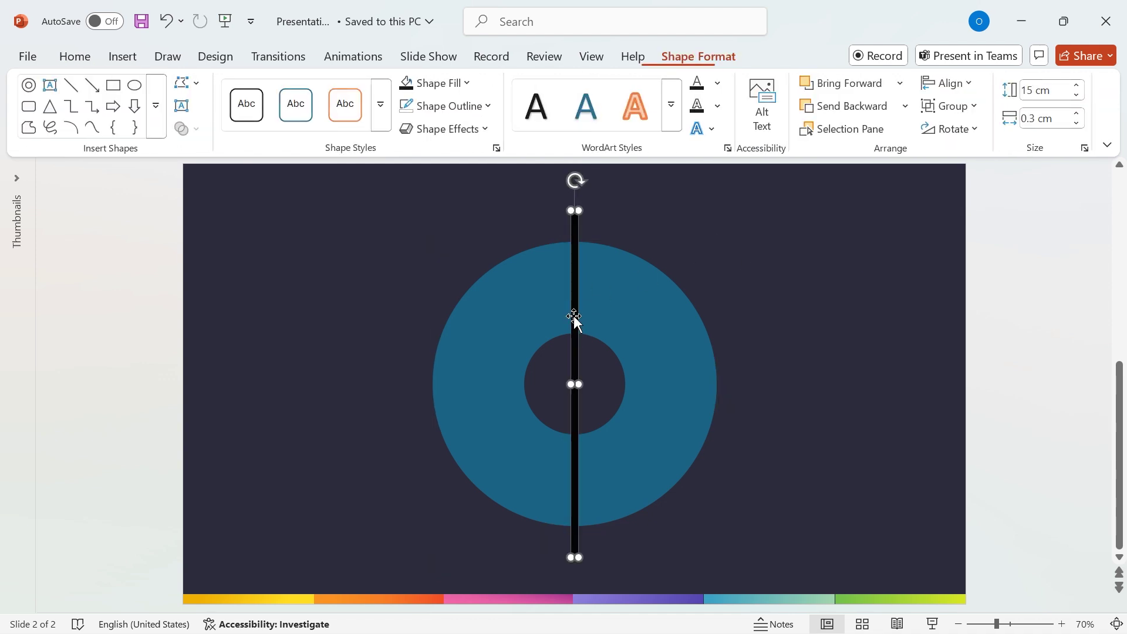
pyautogui.click(976, 129)
pyautogui.click(1005, 254)
pyautogui.doubleClick(1050, 362)
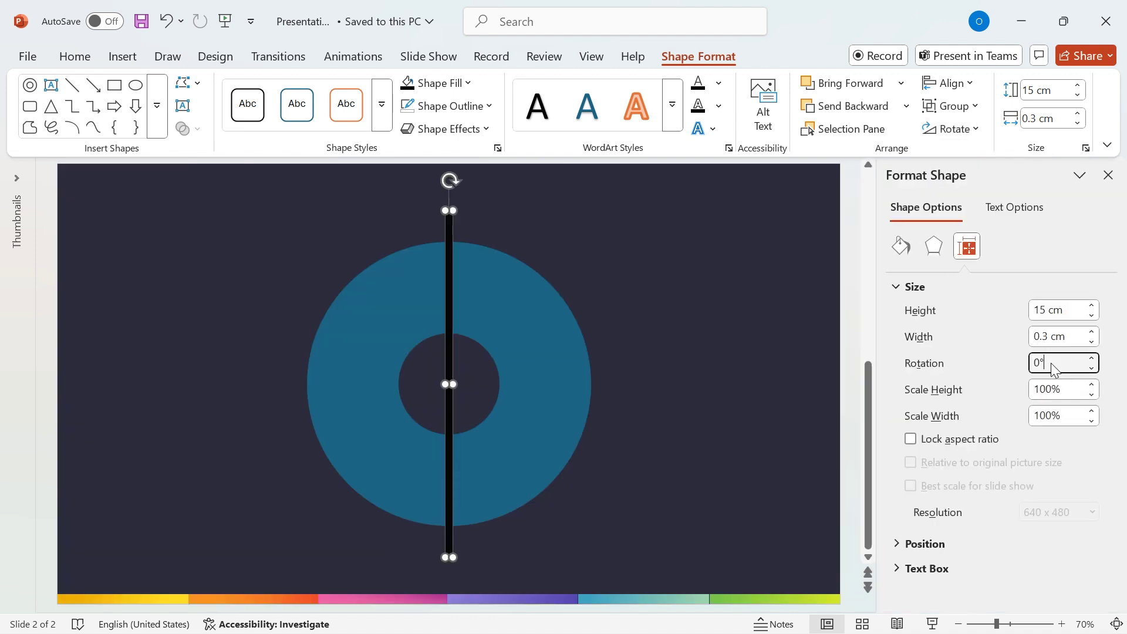
pyautogui.write('60')
pyautogui.press('Return')
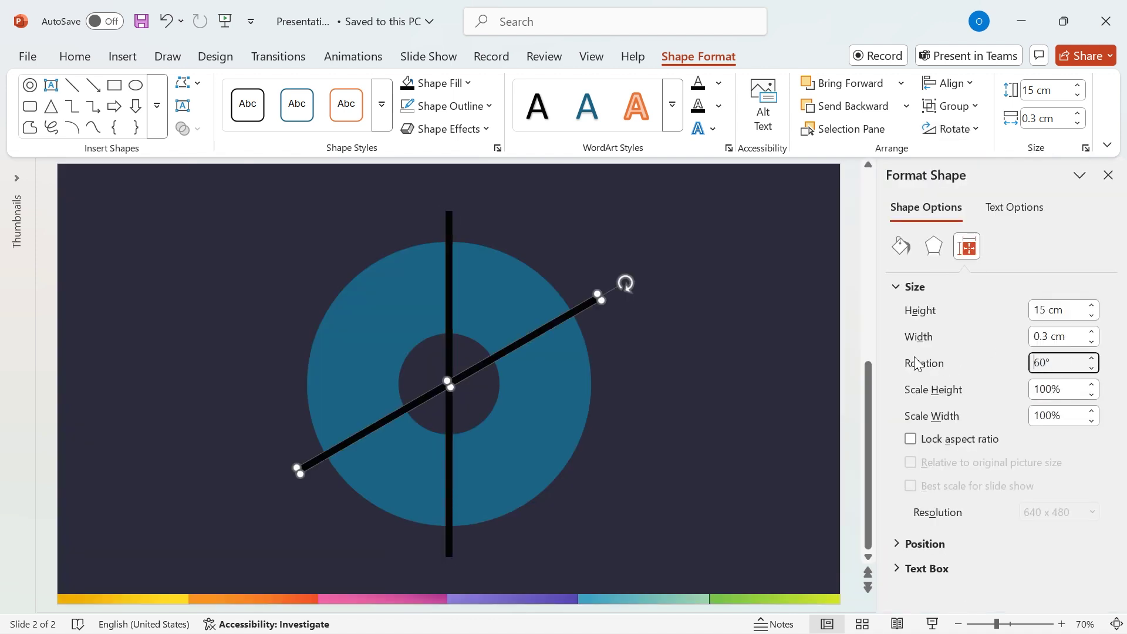
# - Rotate a second bar to 120° and close the Format Shape pane
pyautogui.click(450, 307)
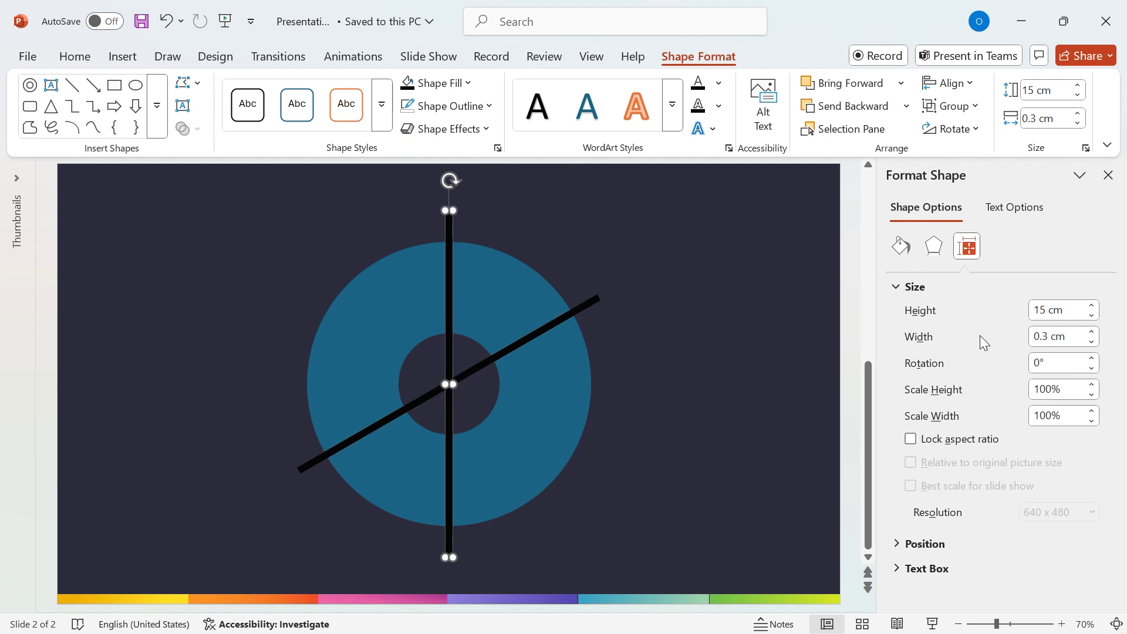
pyautogui.doubleClick(1055, 363)
pyautogui.write('120')
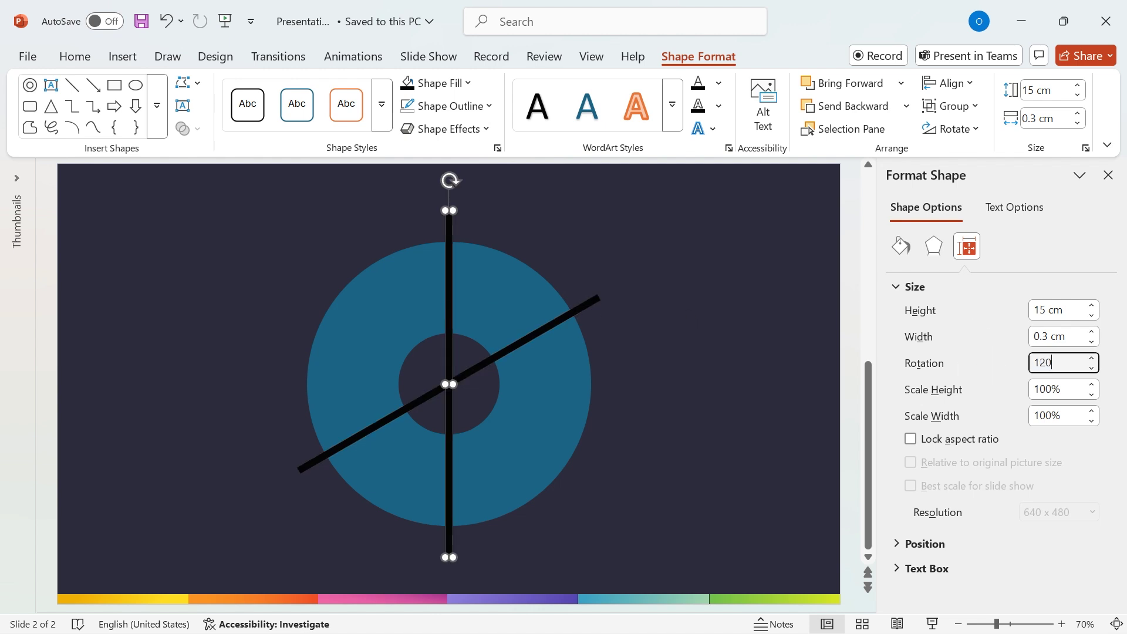
pyautogui.press('Return')
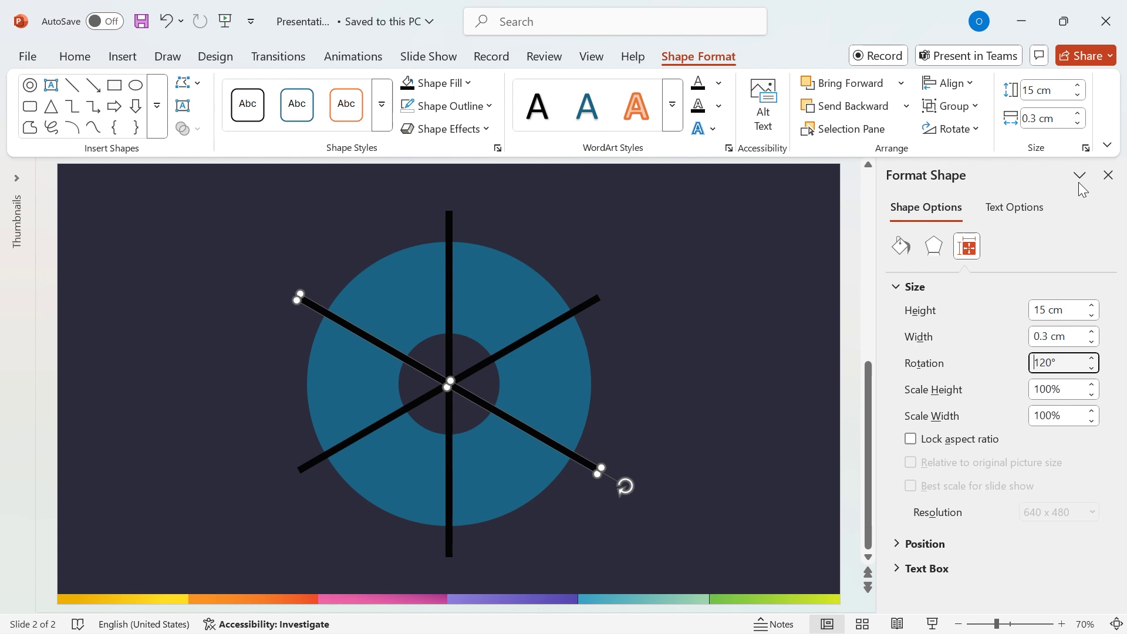
pyautogui.click(1108, 175)
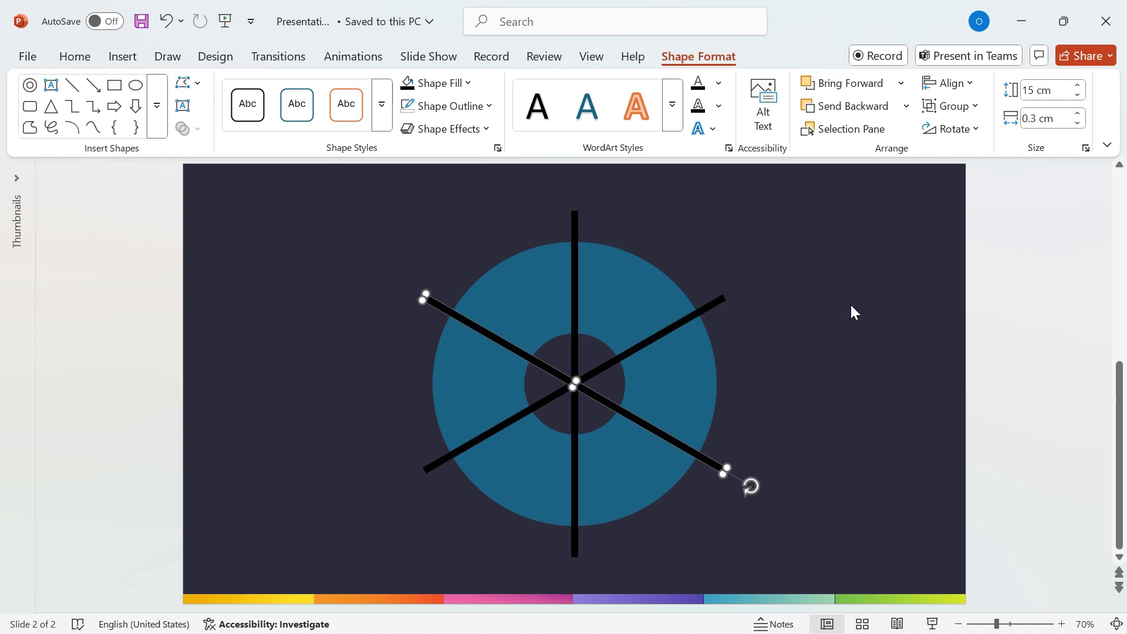
# - Fragment the donut and all three bars with Merge Shapes
pyautogui.click(851, 306)
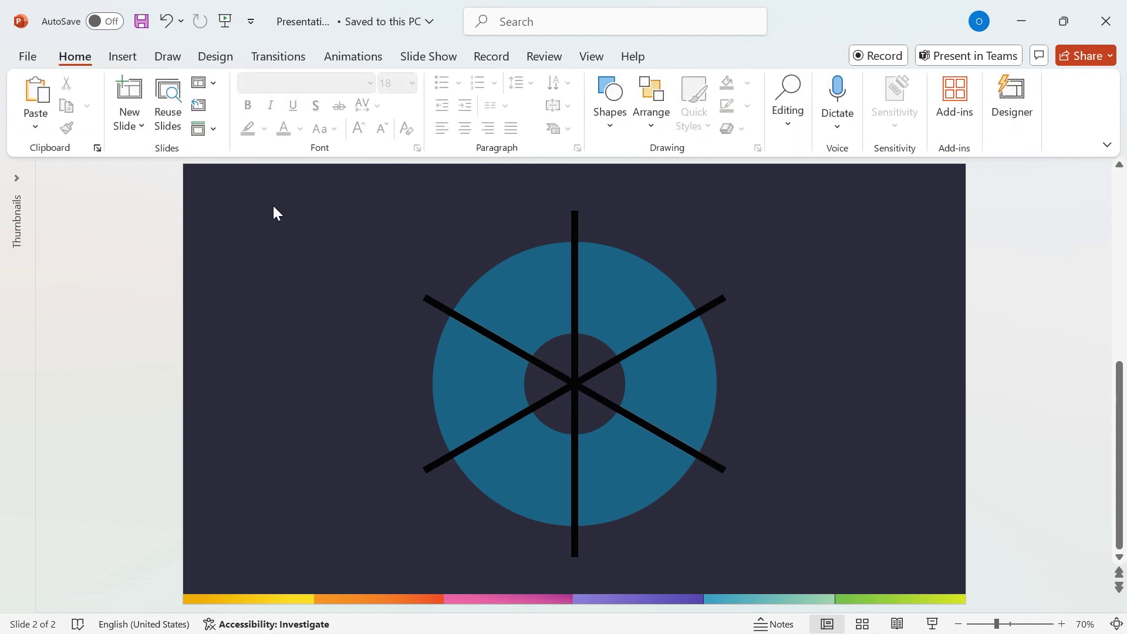
pyautogui.moveTo(285, 189); pyautogui.dragTo(812, 576)
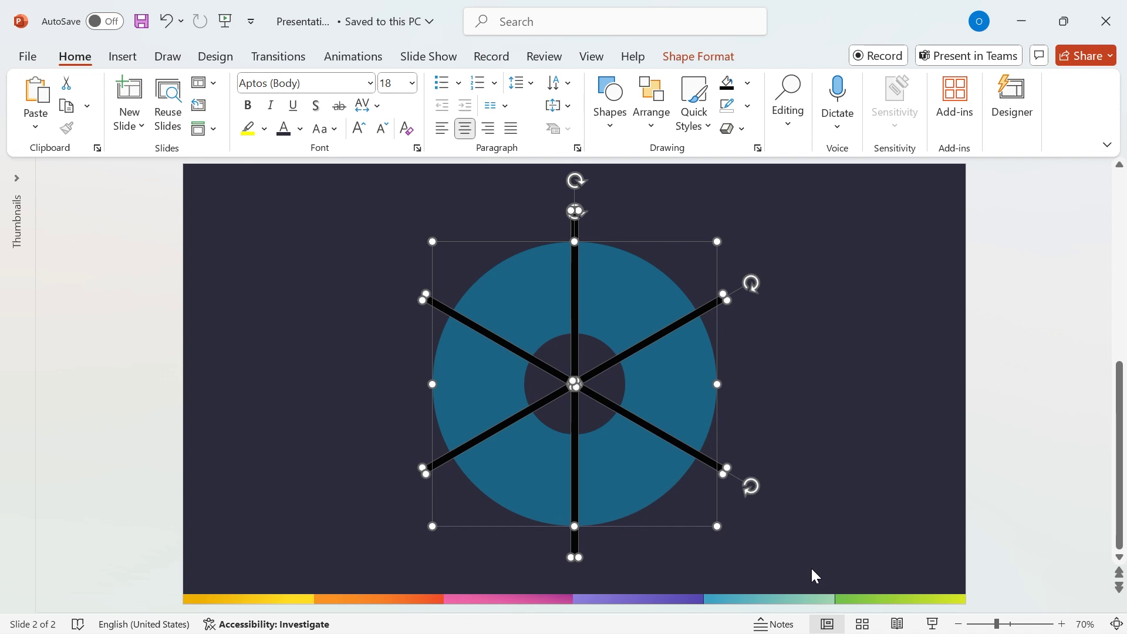
pyautogui.click(699, 56)
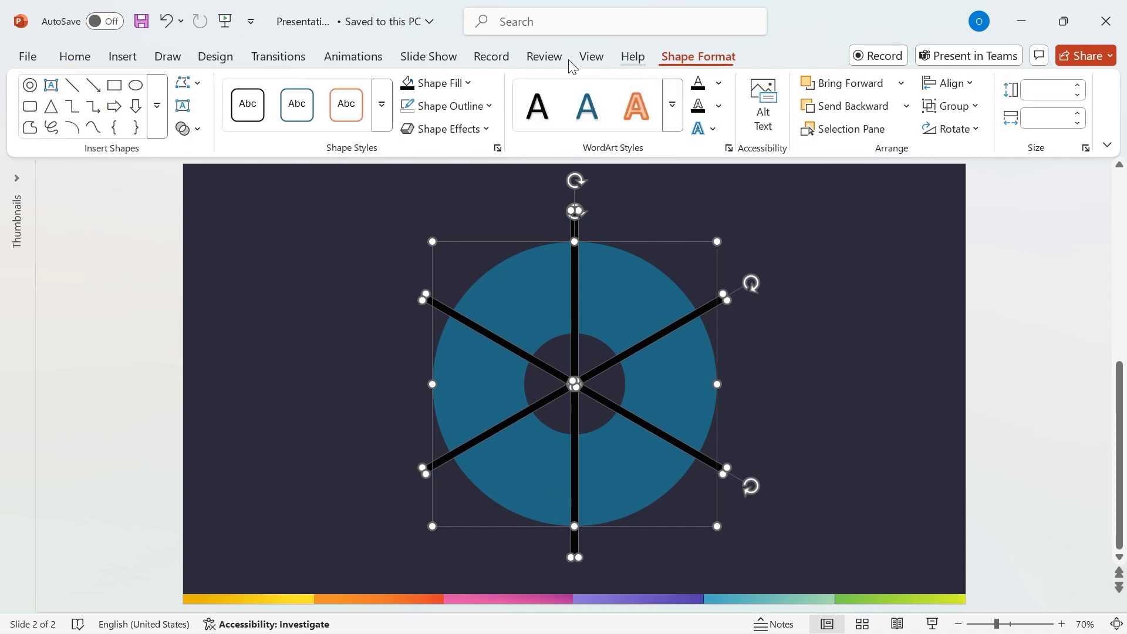
pyautogui.click(197, 130)
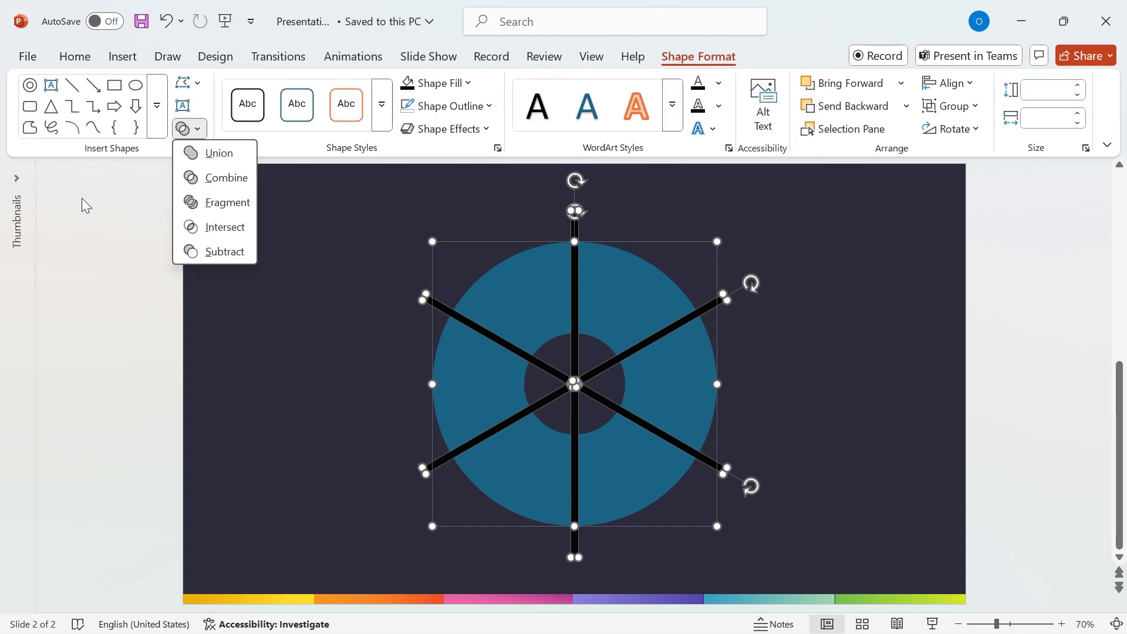
pyautogui.click(207, 205)
# - Delete the centre fragments and the bar ends sticking out of the ring
pyautogui.click(301, 255)
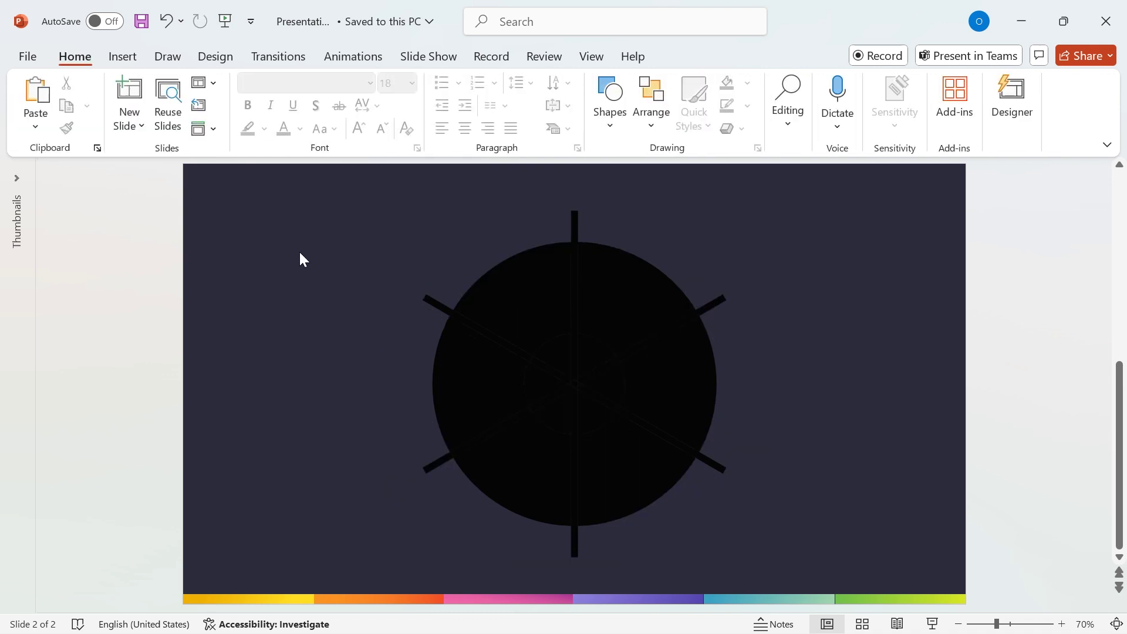
pyautogui.click(445, 311)
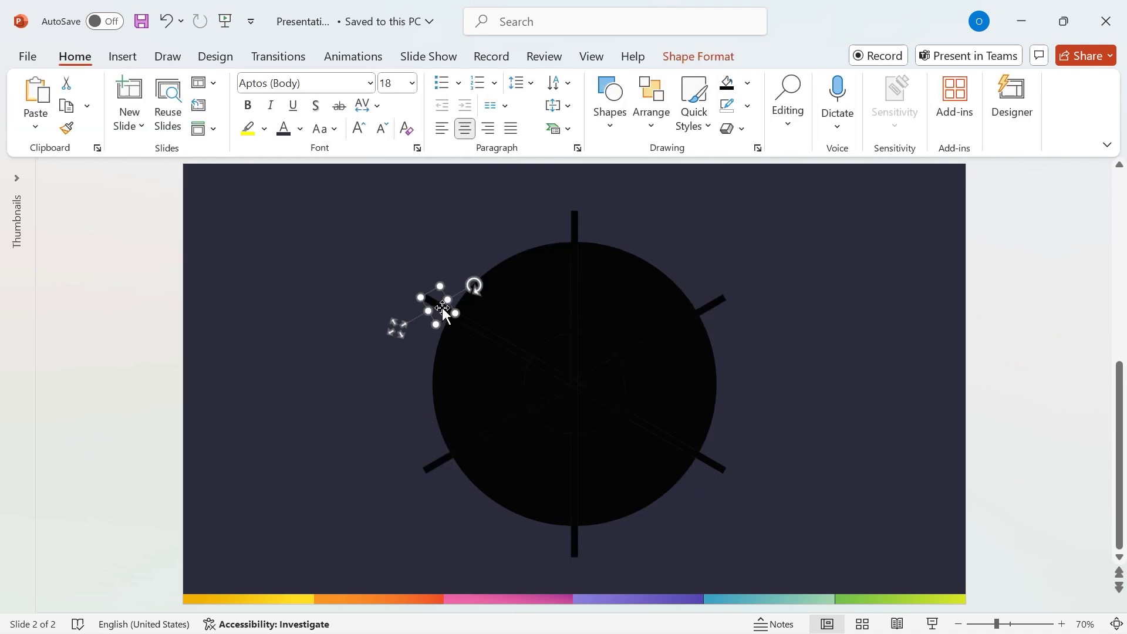
pyautogui.moveTo(301, 247); pyautogui.dragTo(459, 329)
pyautogui.moveTo(358, 306); pyautogui.dragTo(641, 445)
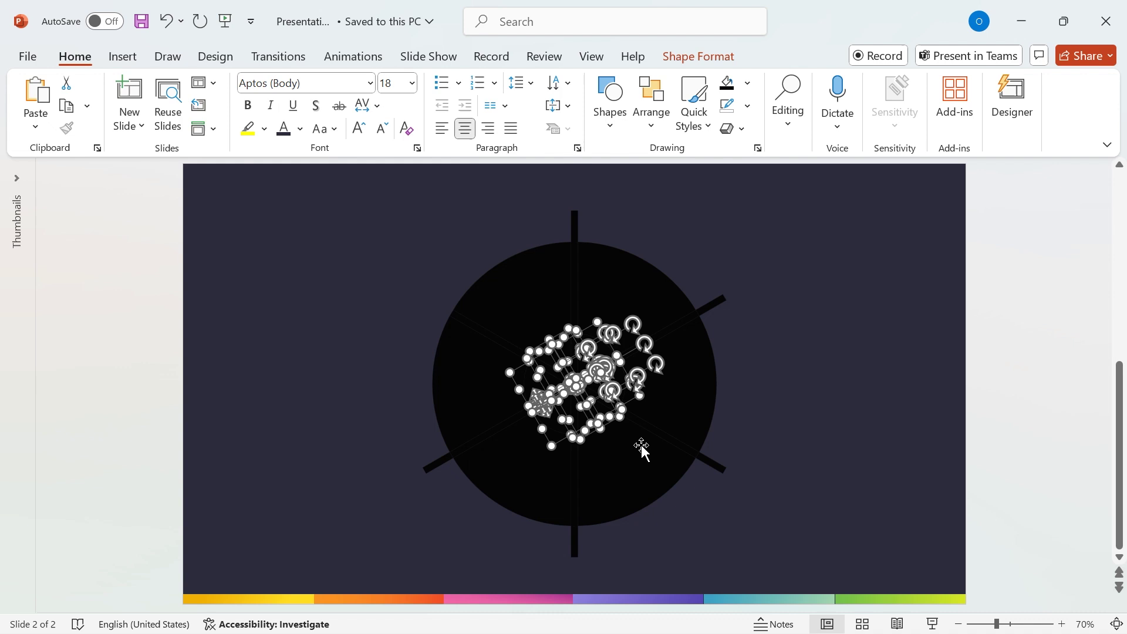
pyautogui.press('Delete')
pyautogui.click(509, 325)
pyautogui.press('Delete')
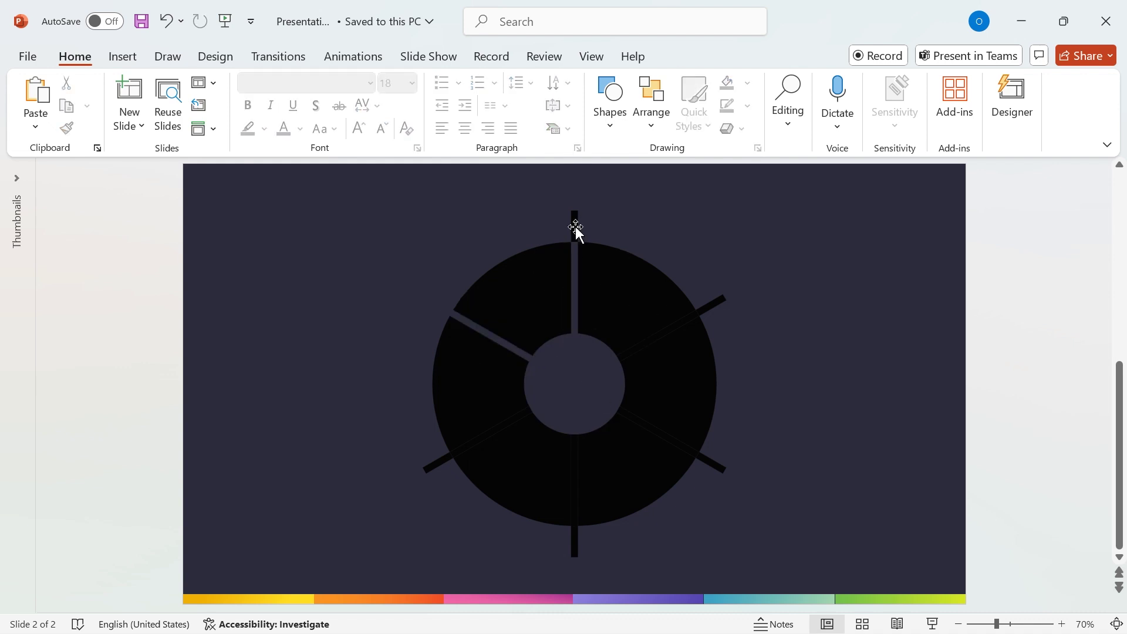
pyautogui.click(576, 229)
pyautogui.press('Delete')
pyautogui.click(661, 432)
pyautogui.press('Delete')
pyautogui.click(544, 526)
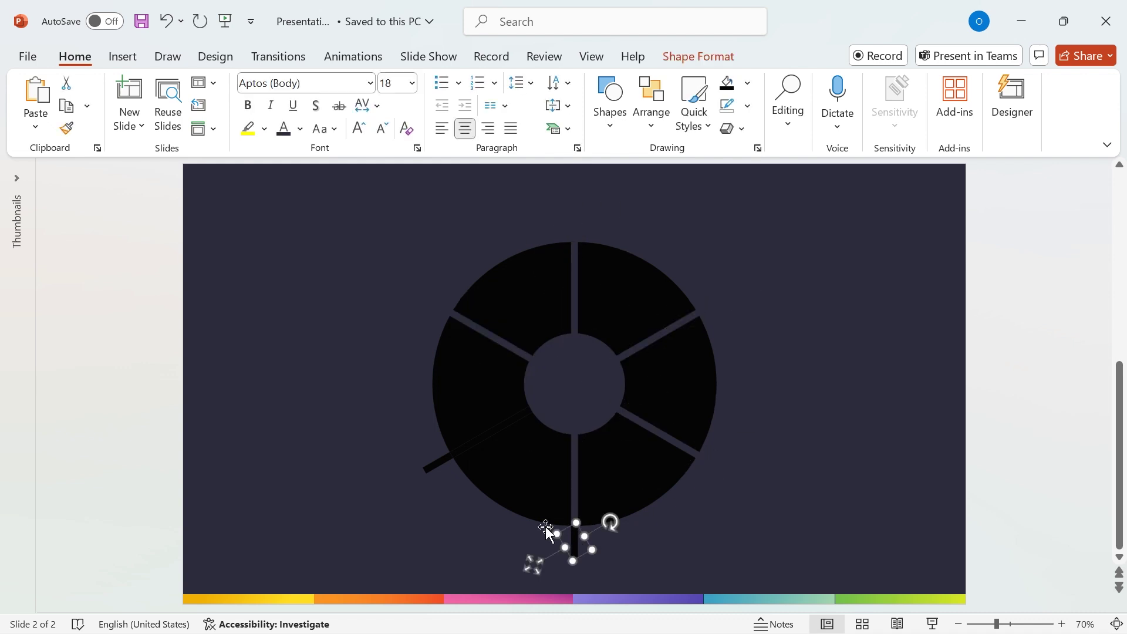
pyautogui.press('Delete')
pyautogui.click(486, 438)
# - Delete the last bar slivers and the four top and bottom ring segments
pyautogui.press('Delete')
pyautogui.click(473, 436)
pyautogui.press('Delete')
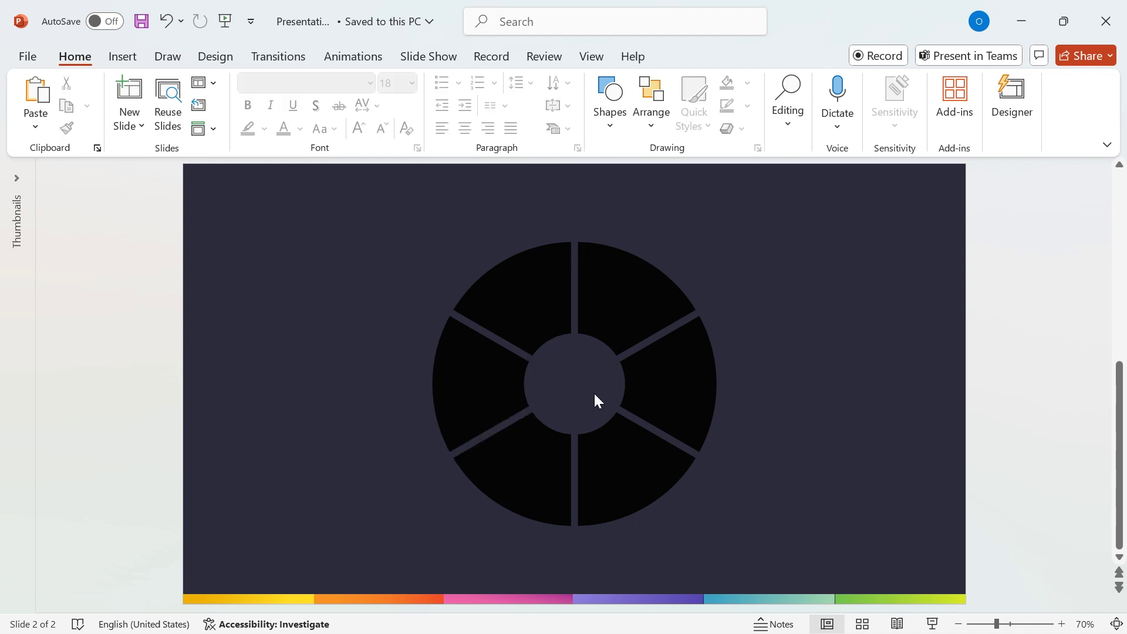
pyautogui.click(526, 310)
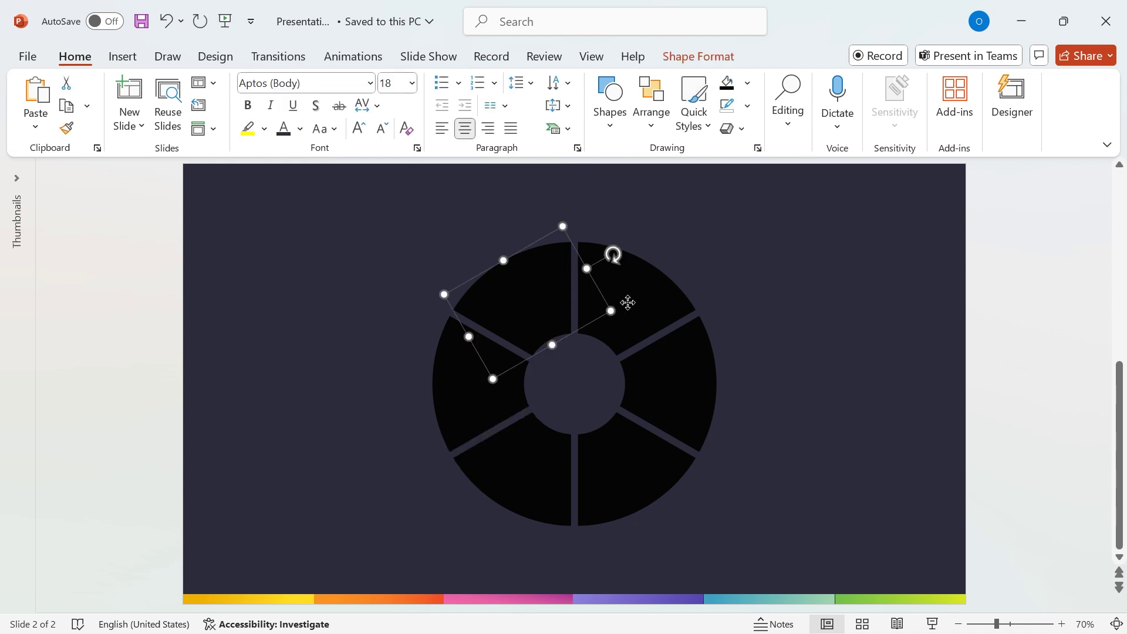
pyautogui.keyDown('shift'); pyautogui.click(626, 301); pyautogui.keyUp('shift')
pyautogui.keyDown('shift'); pyautogui.click(613, 460); pyautogui.keyUp('shift')
pyautogui.keyDown('shift'); pyautogui.click(525, 473); pyautogui.keyUp('shift')
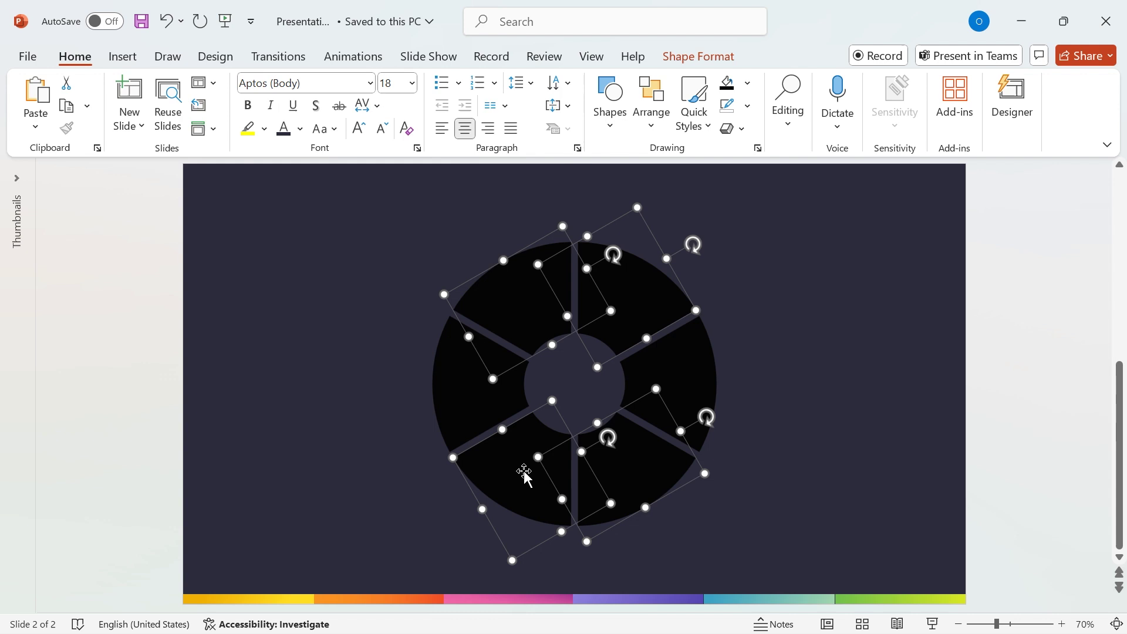
pyautogui.press('Delete')
# - Fill the remaining left and right ring segments white
pyautogui.moveTo(372, 276); pyautogui.dragTo(760, 496)
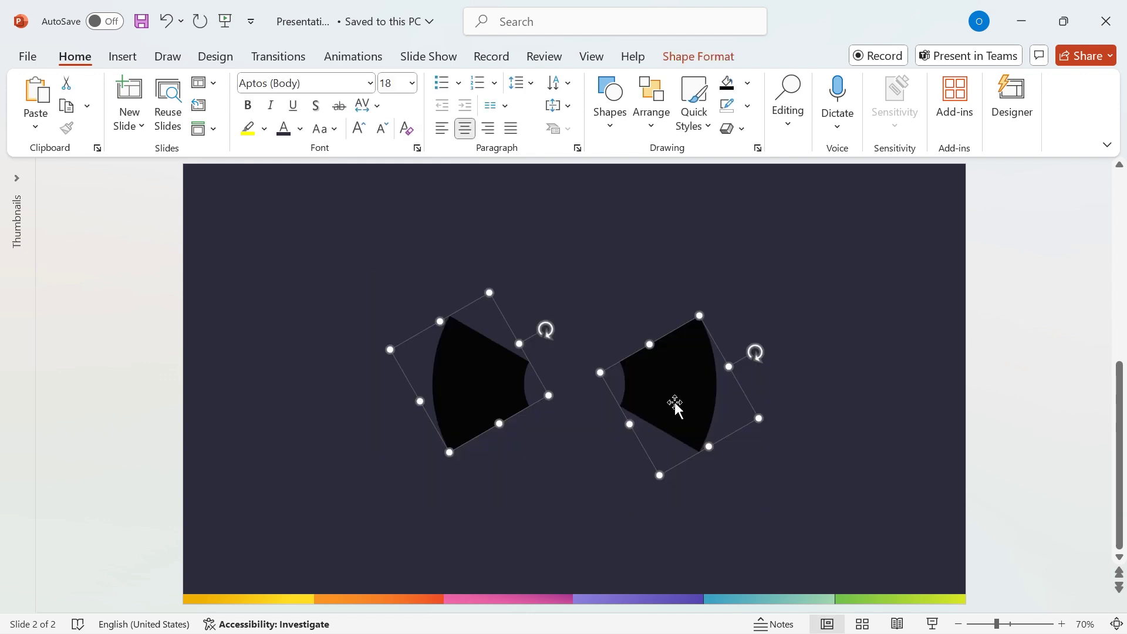
pyautogui.click(748, 83)
pyautogui.click(729, 172)
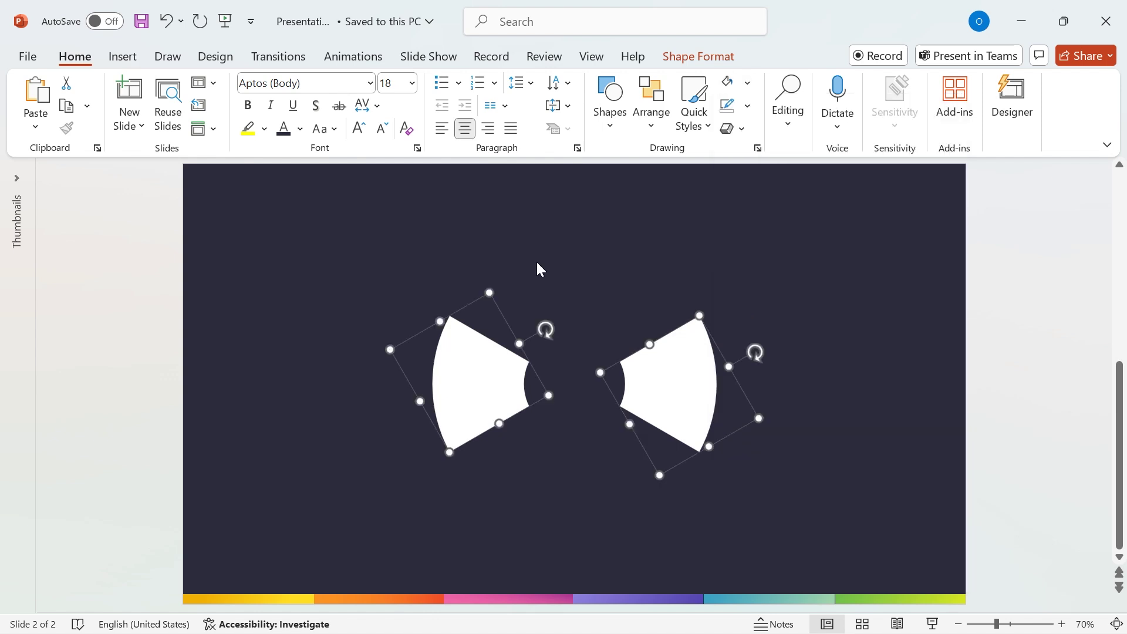
pyautogui.click(578, 281)
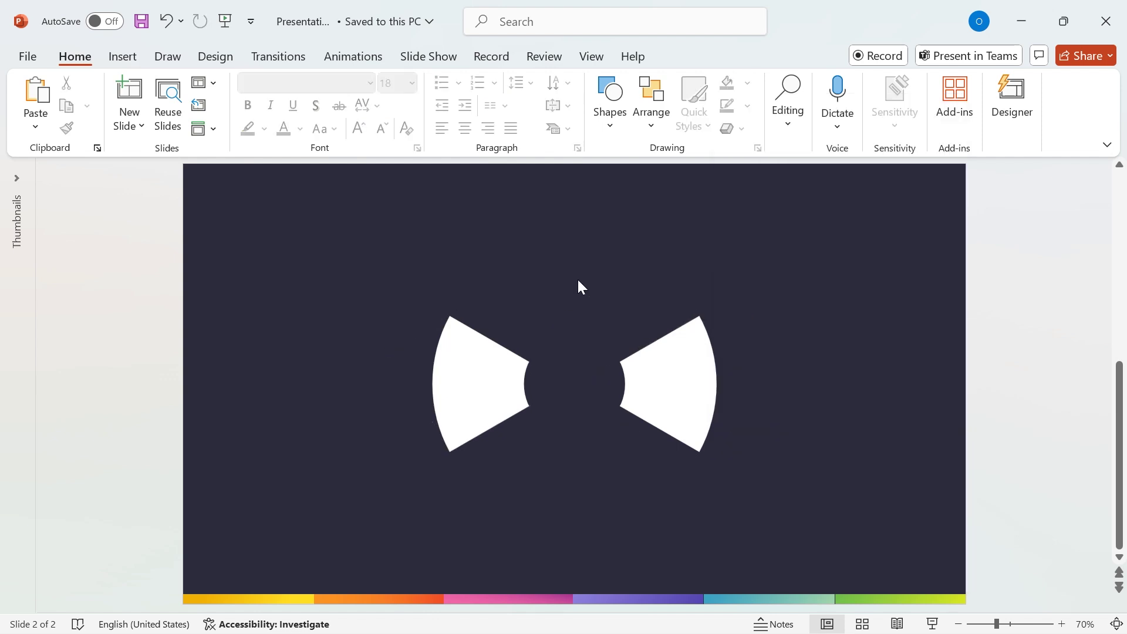
# - Draw an oval between the white segments sized 2.17 cm tall by 1.91 cm wide
pyautogui.click(610, 125)
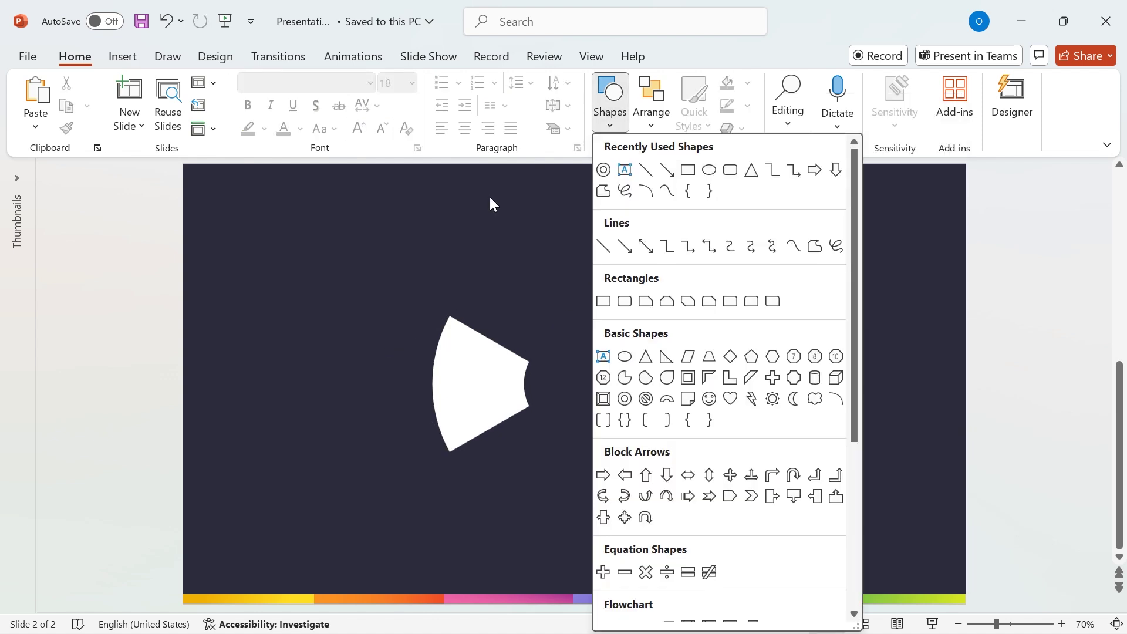
pyautogui.click(709, 171)
pyautogui.moveTo(549, 317); pyautogui.dragTo(605, 372)
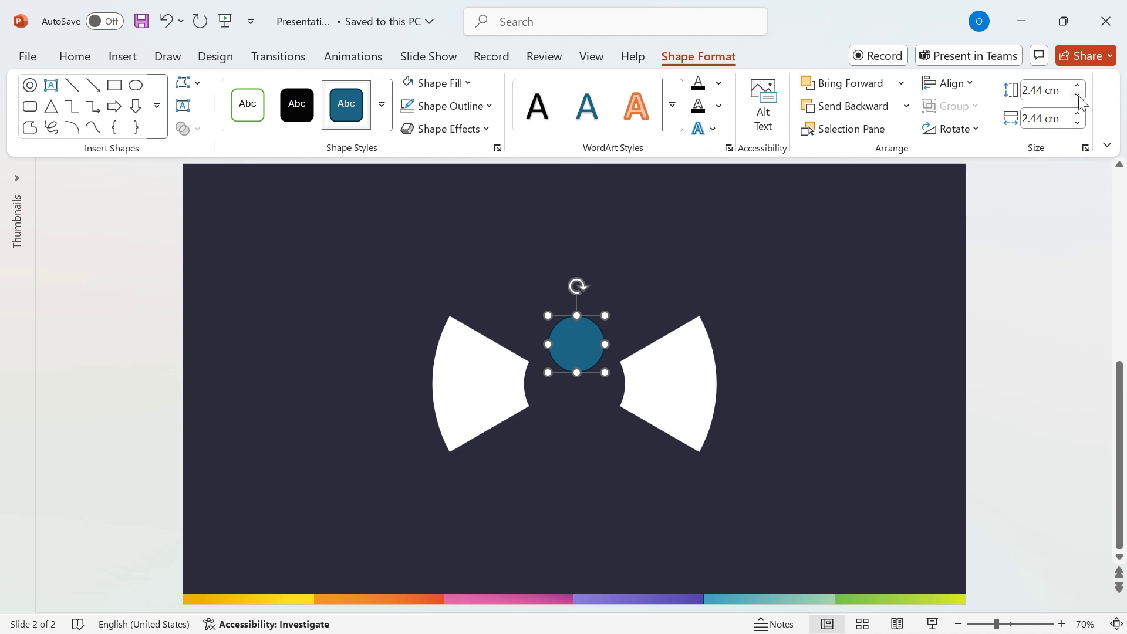
pyautogui.click(1061, 91)
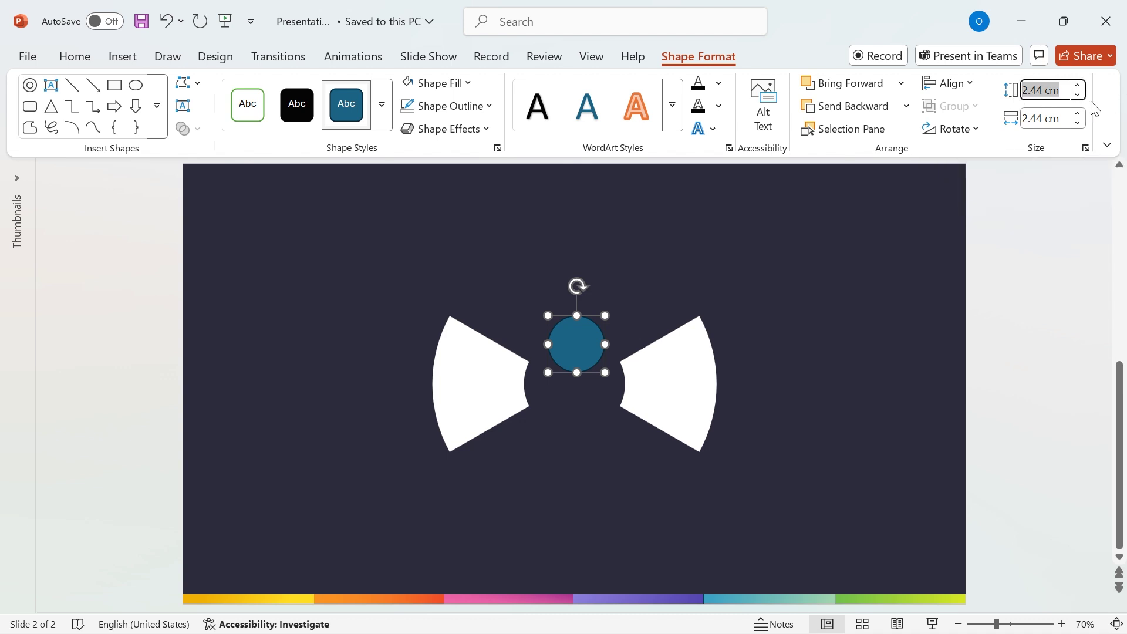
pyautogui.write('2.17')
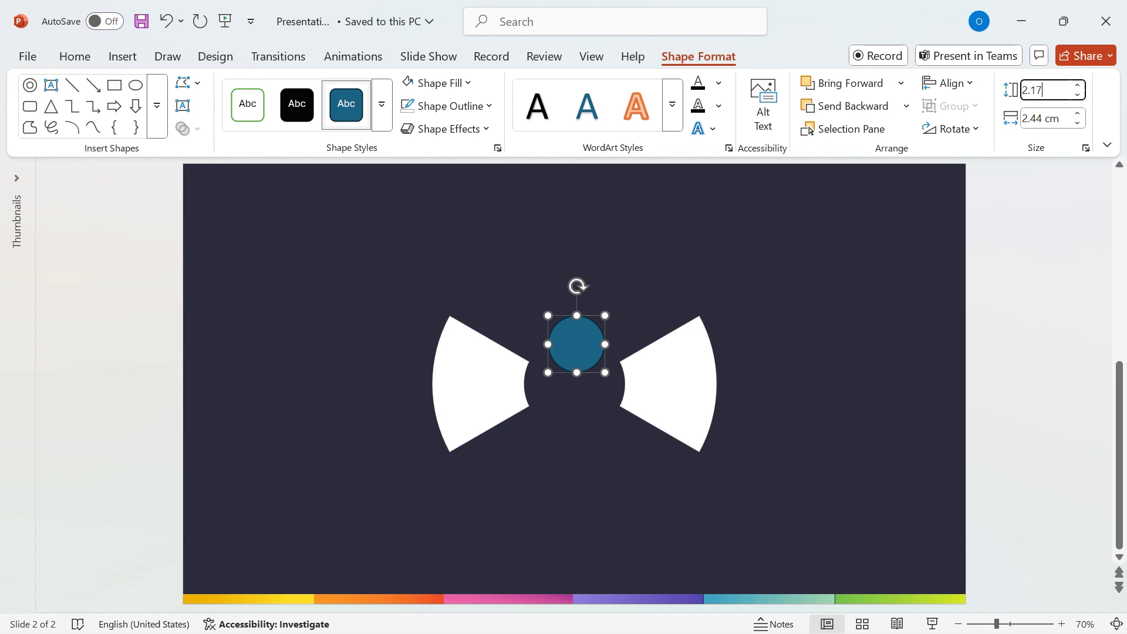
pyautogui.press('Return')
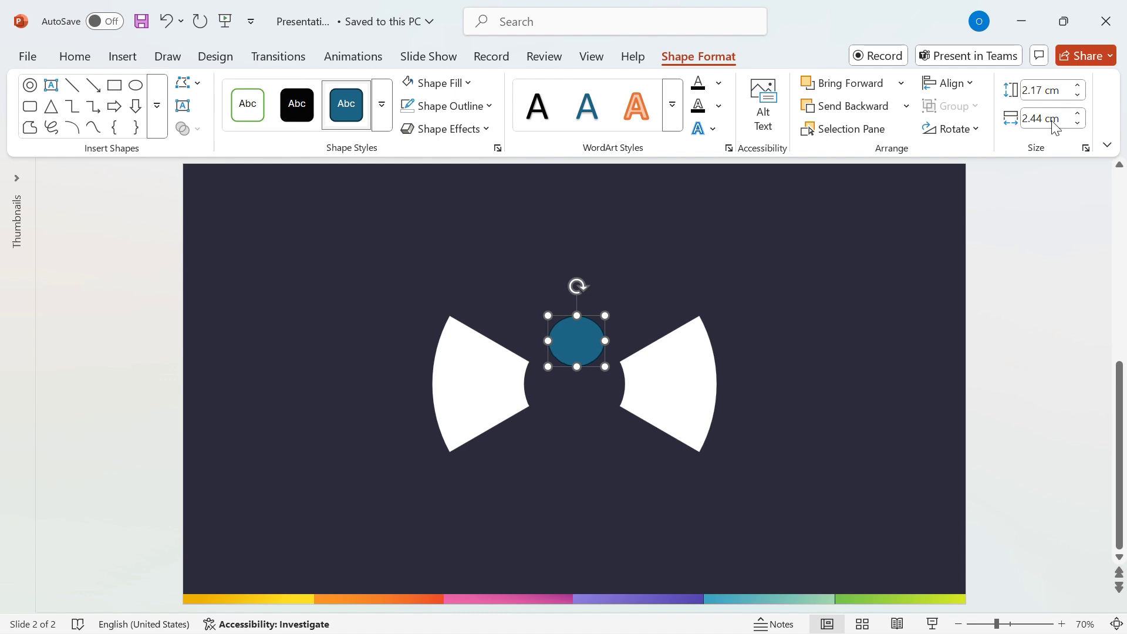
pyautogui.click(1053, 120)
pyautogui.write('1.91')
pyautogui.press('Return')
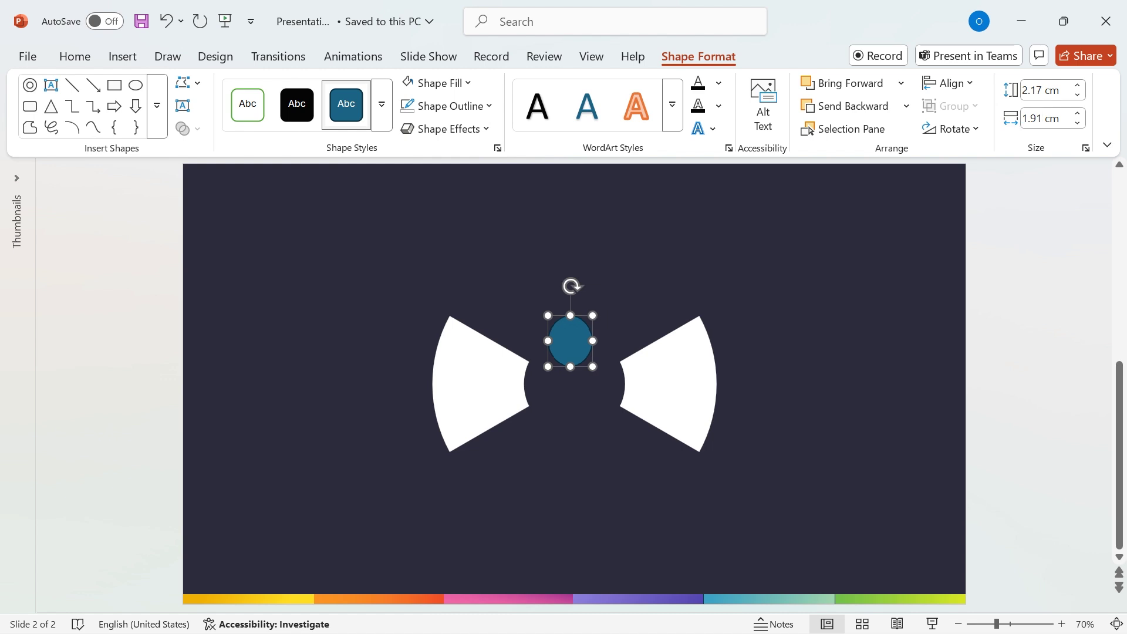
# - Give the oval no outline and a white fill
pyautogui.click(464, 105)
pyautogui.click(463, 428)
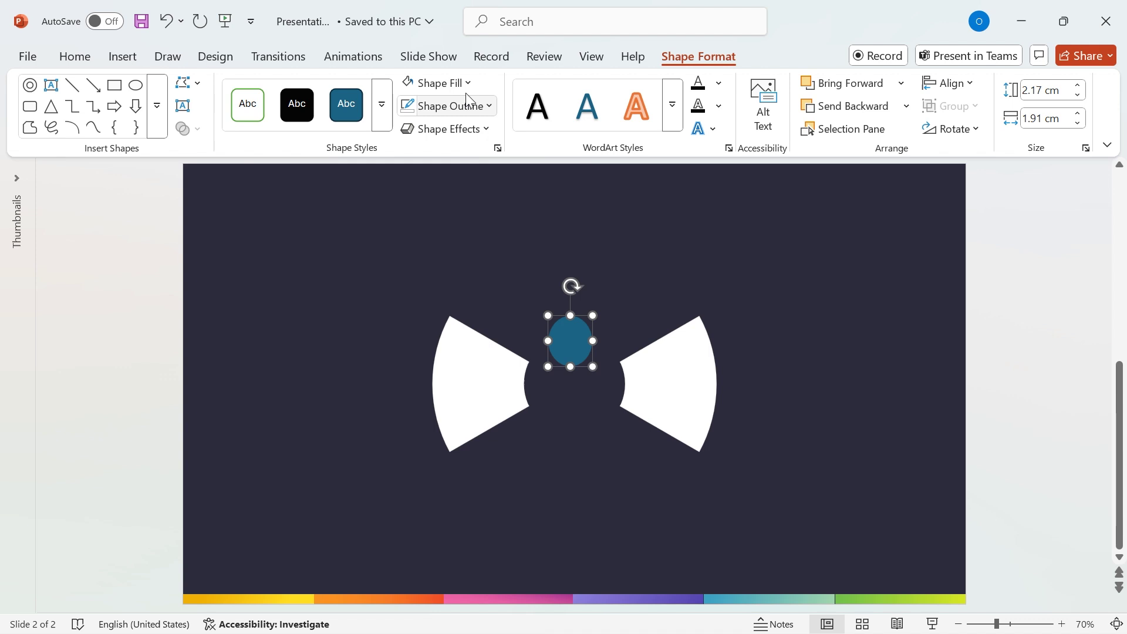
pyautogui.click(466, 85)
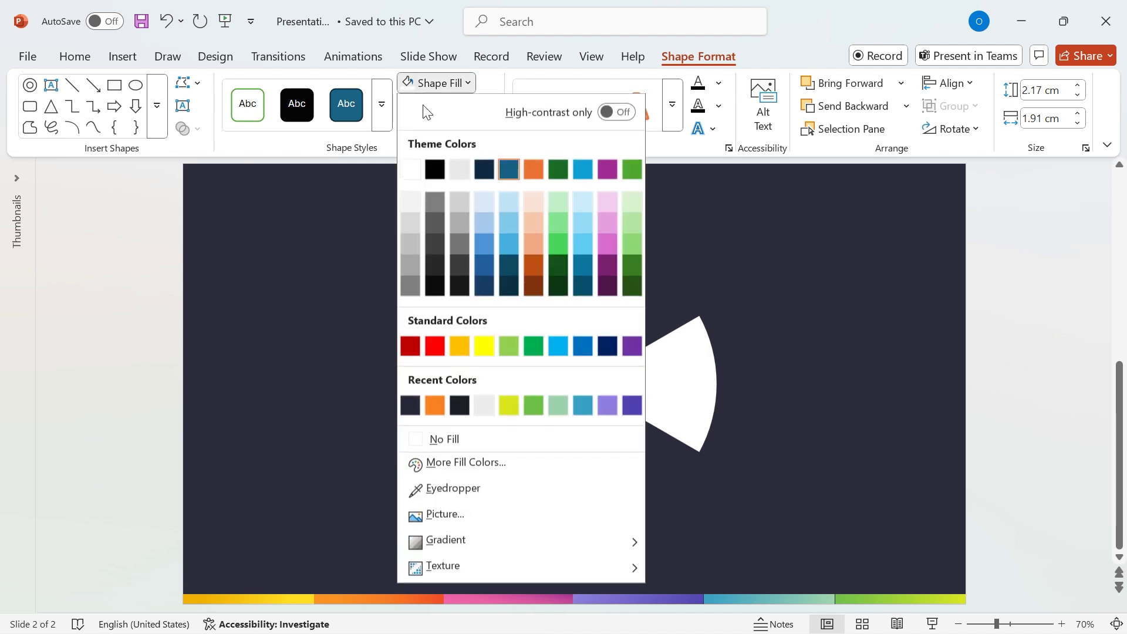
pyautogui.click(413, 170)
# - Position the white oval on the left segment's inner curved edge
pyautogui.scroll(5, 575, 366)
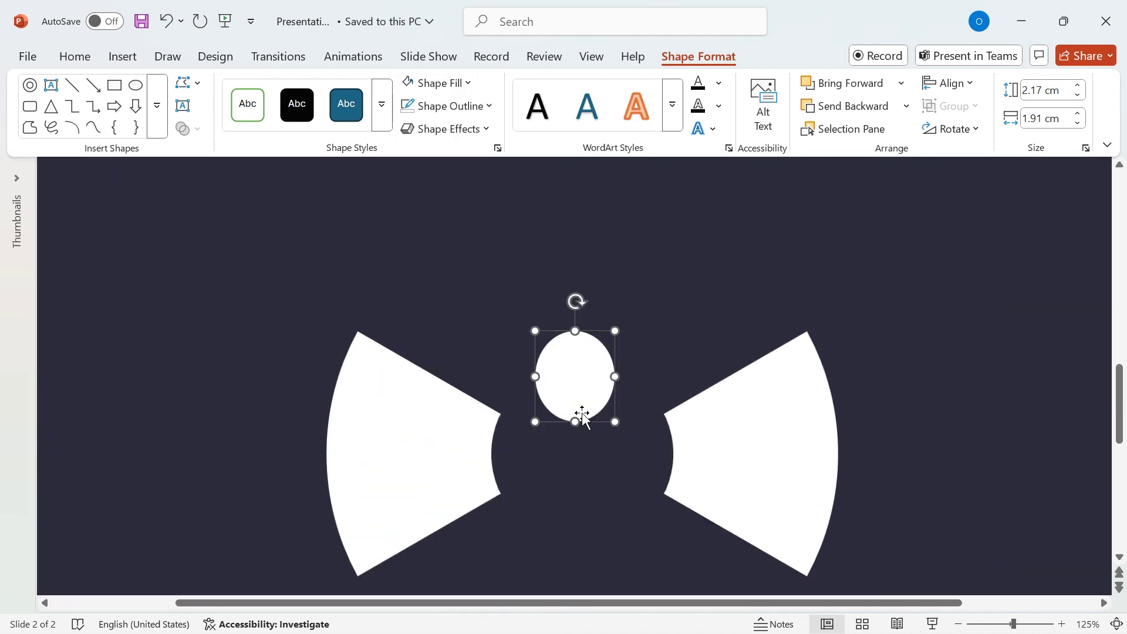
pyautogui.scroll(4, 582, 417)
pyautogui.moveTo(576, 423); pyautogui.dragTo(451, 469)
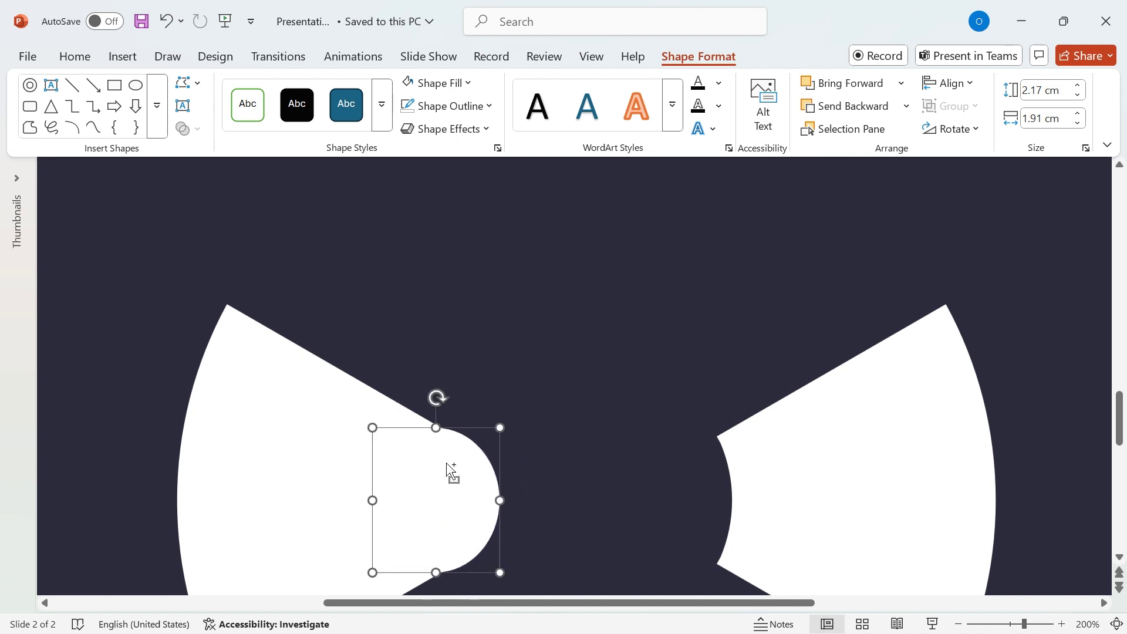
pyautogui.scroll(5, 450, 469)
pyautogui.moveTo(590, 390); pyautogui.dragTo(820, 385)
pyautogui.scroll(-5, 577, 385)
pyautogui.scroll(5, 820, 385)
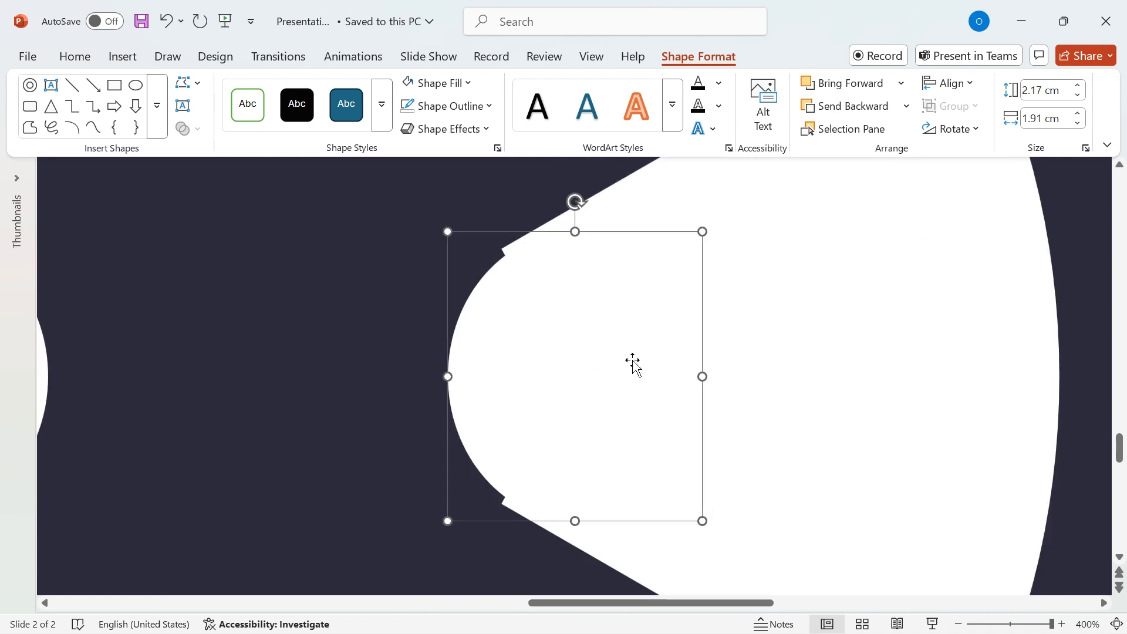
pyautogui.moveTo(642, 365)
pyautogui.mouseDown()
pyautogui.moveTo(617, 362)
pyautogui.moveTo(626, 365)
pyautogui.mouseUp()
pyautogui.scroll(-4, 626, 365)
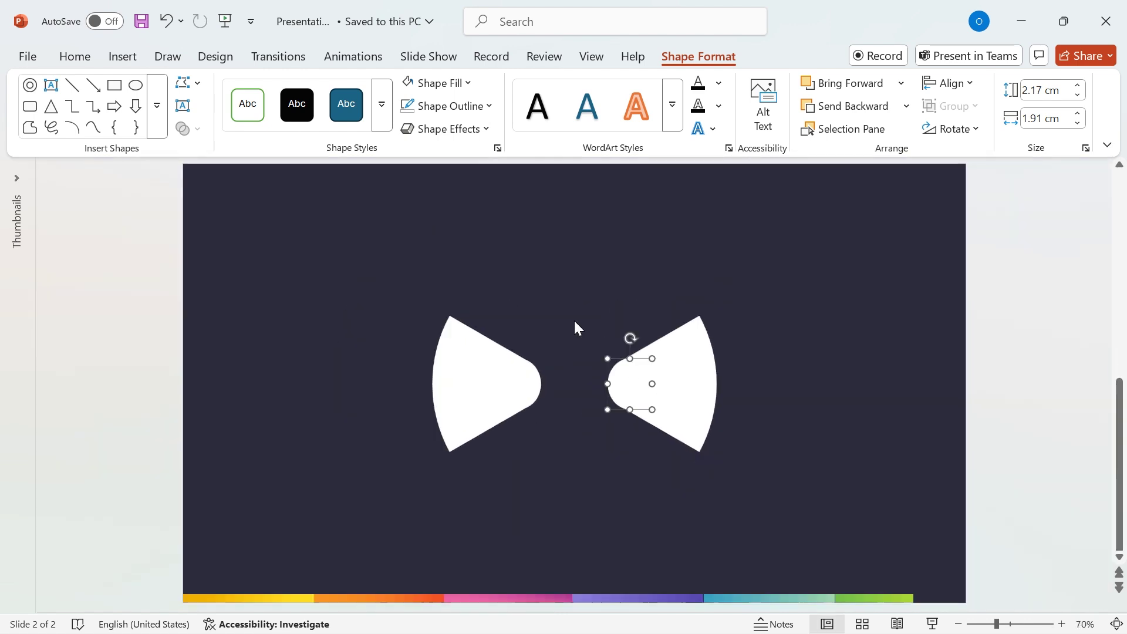
pyautogui.scroll(-2, 572, 322)
# - Union the left segment with its oval, then the right segment with its oval
pyautogui.moveTo(349, 264); pyautogui.dragTo(557, 490)
pyautogui.click(692, 57)
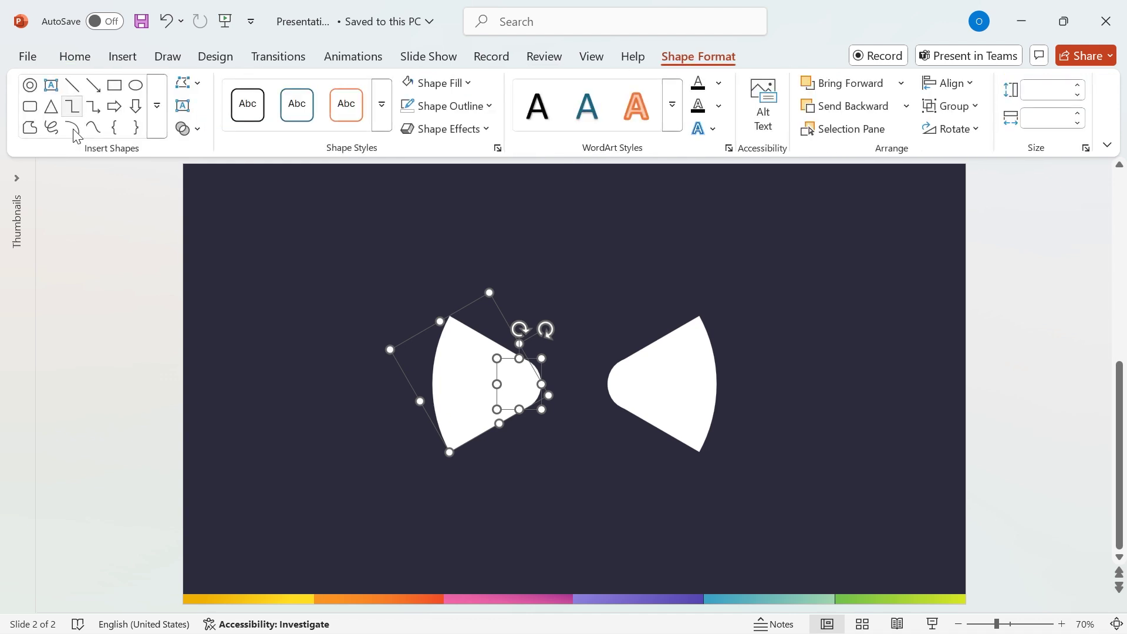
pyautogui.click(184, 130)
pyautogui.click(217, 153)
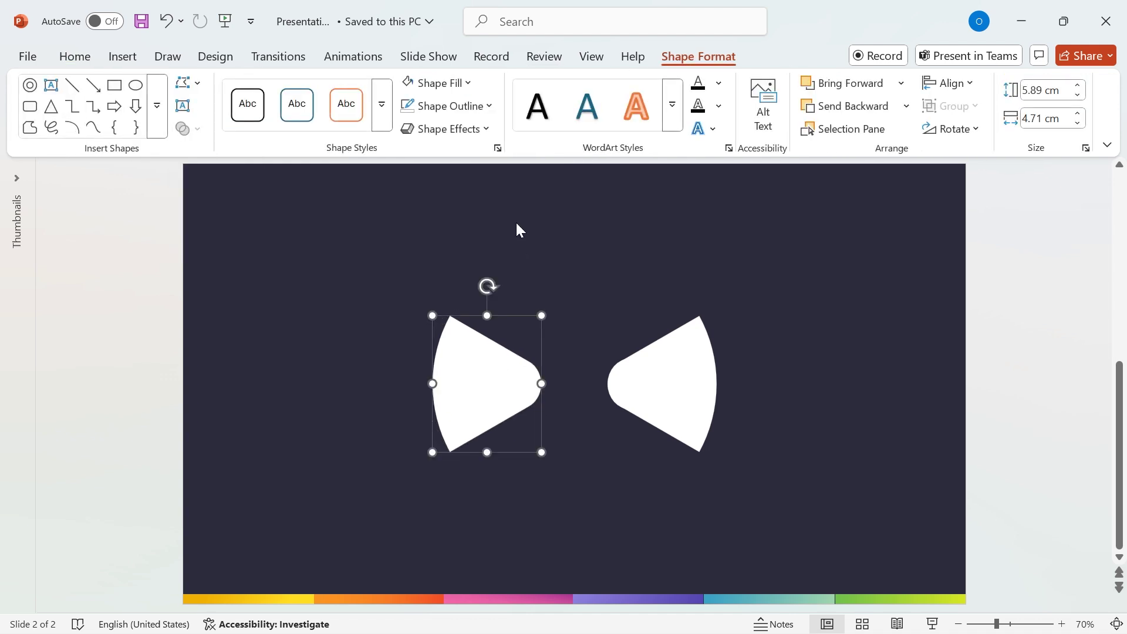
pyautogui.click(515, 229)
pyautogui.moveTo(700, 426); pyautogui.dragTo(725, 461)
pyautogui.click(698, 56)
pyautogui.click(185, 130)
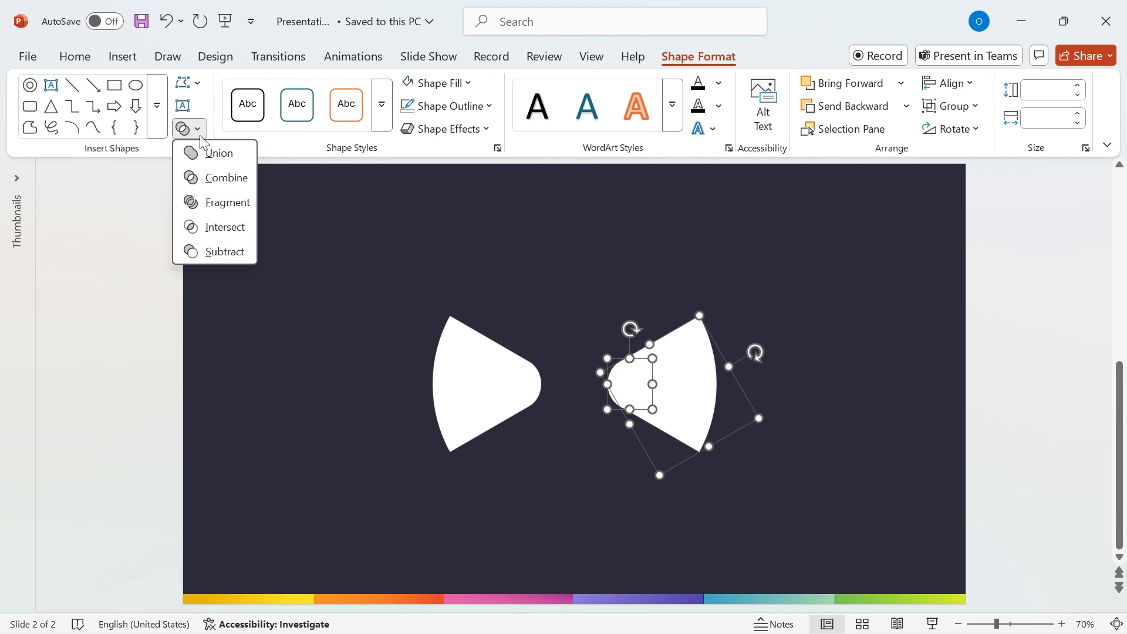
pyautogui.click(214, 162)
pyautogui.click(325, 351)
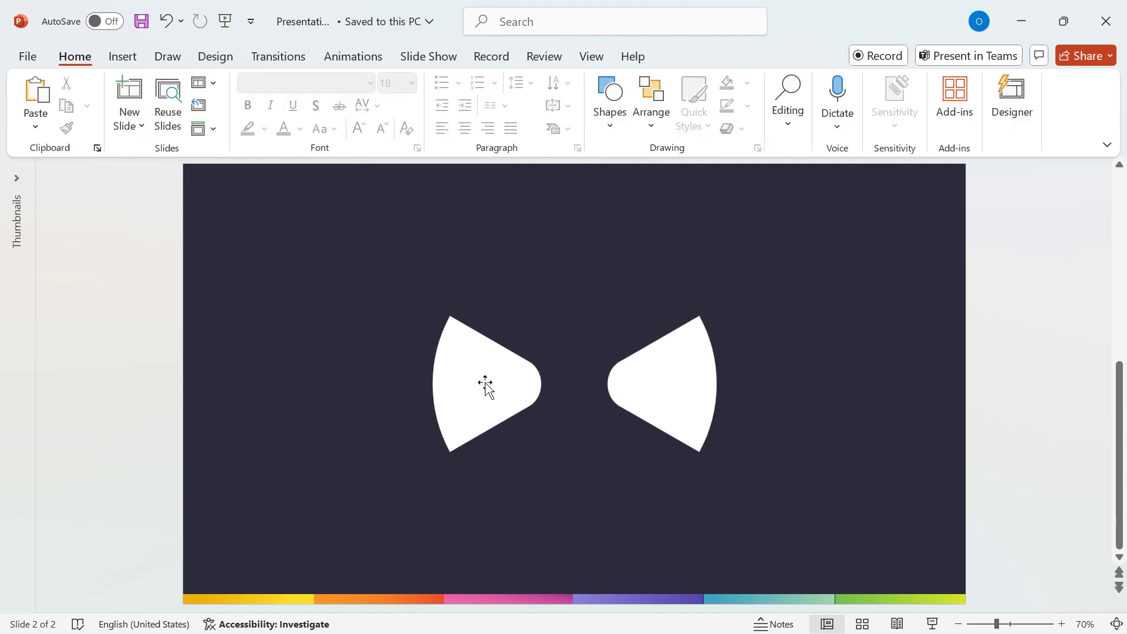
# - Draw a circle on the left segment's outer edge and copy the orange bar segment's gradient onto it with Format Painter
pyautogui.click(610, 127)
pyautogui.click(709, 188)
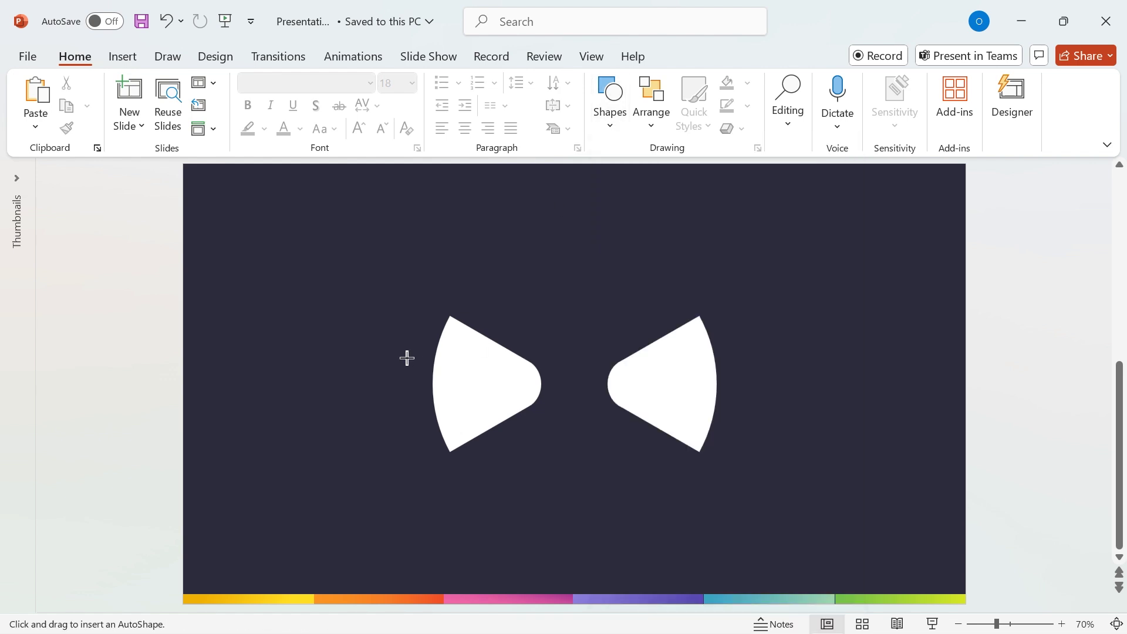
pyautogui.moveTo(403, 353); pyautogui.dragTo(460, 408)
pyautogui.hotkey('ctrl', 'z')
pyautogui.click(383, 587)
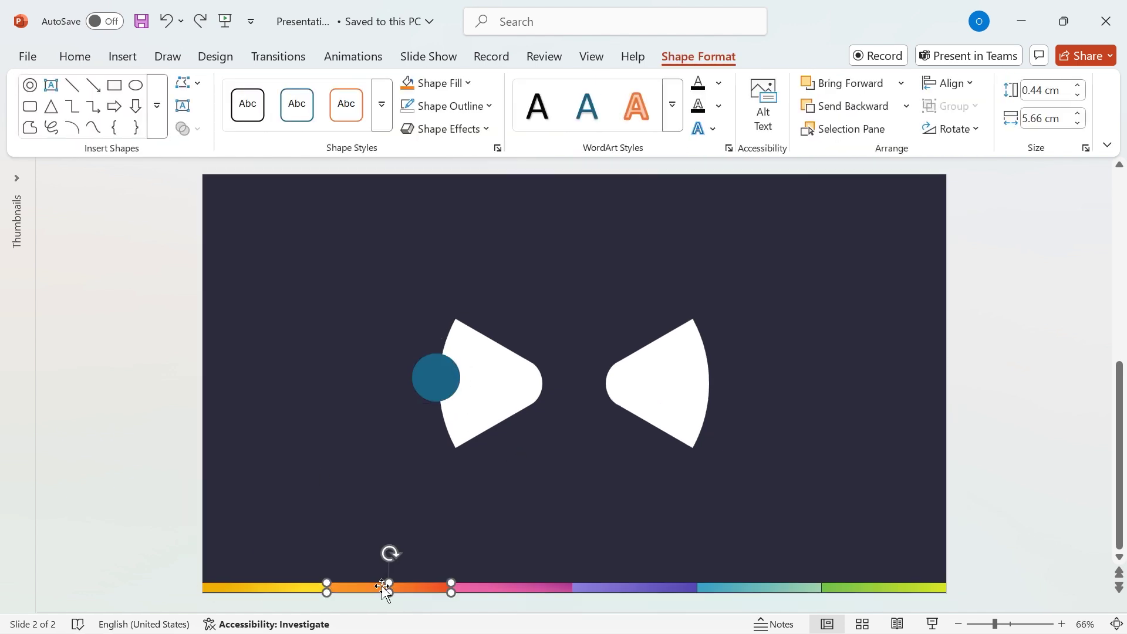
pyautogui.click(81, 57)
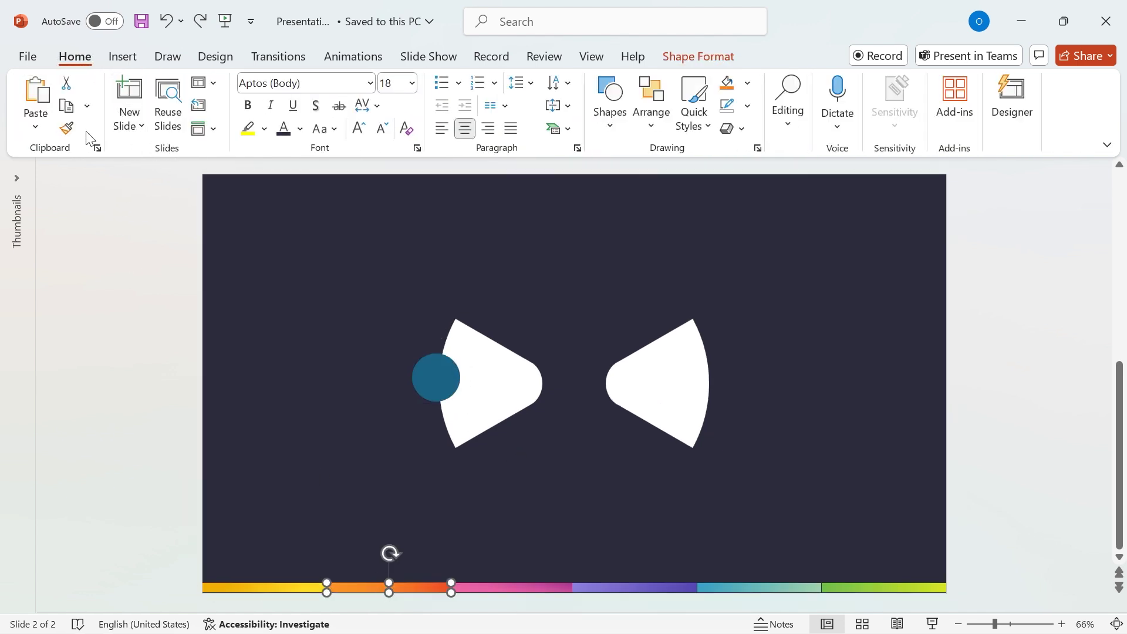
pyautogui.click(68, 128)
pyautogui.click(449, 384)
pyautogui.click(532, 465)
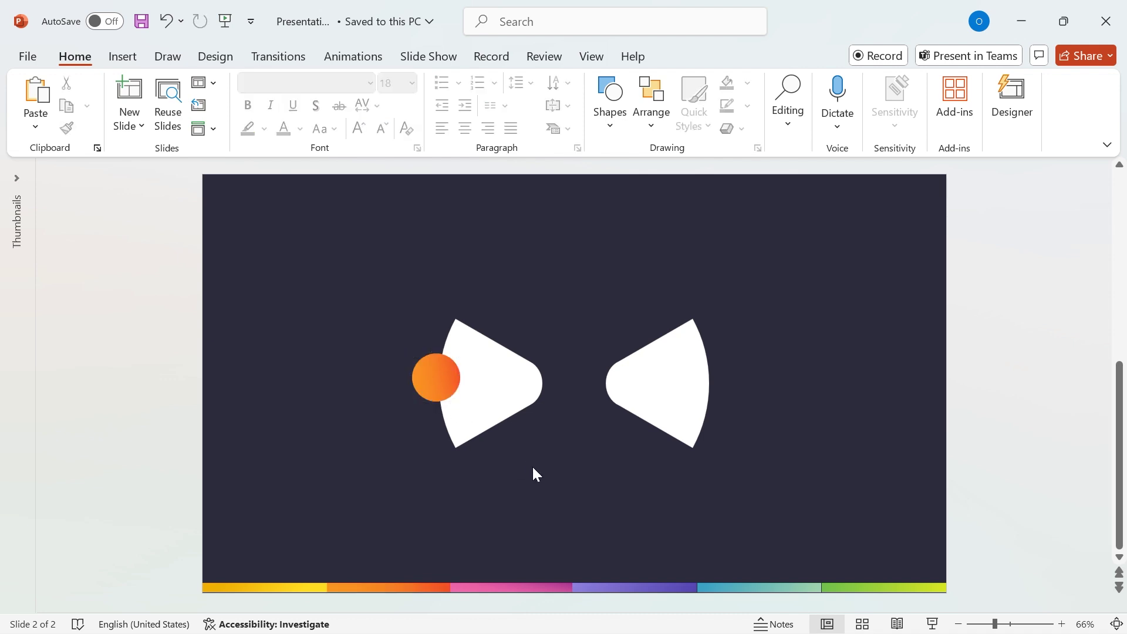
# - Centre the orange circle on the left segment's outer edge and bring up its Format Shape effect settings
pyautogui.click(445, 373)
pyautogui.scroll(5, 464, 414)
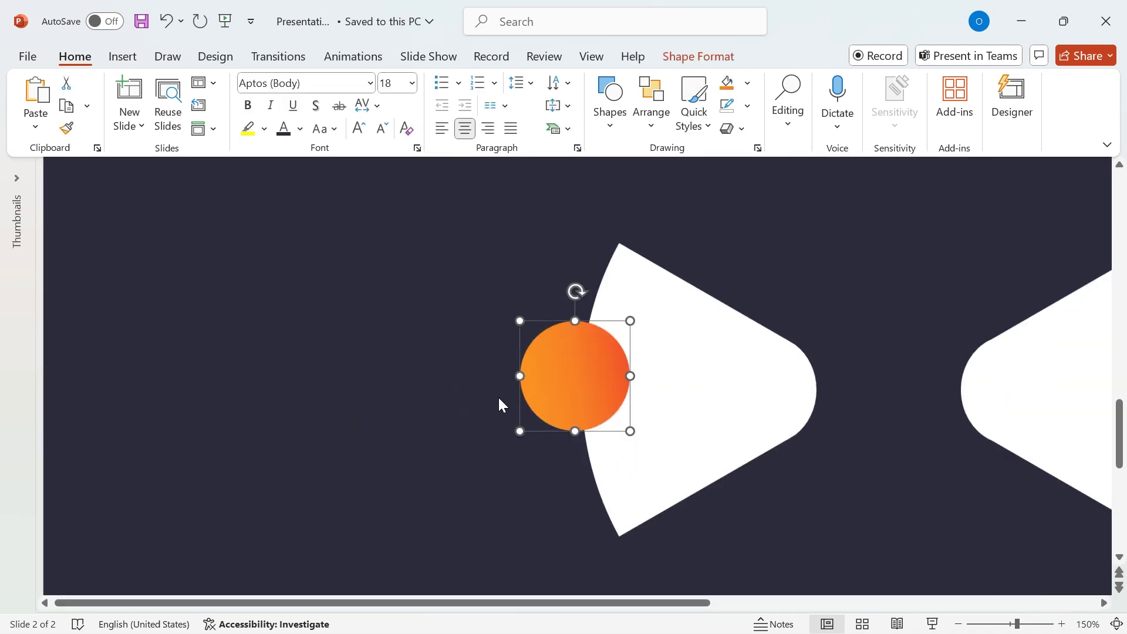
pyautogui.moveTo(598, 377); pyautogui.dragTo(598, 362)
pyautogui.scroll(5, 600, 381)
pyautogui.scroll(-10, 599, 362)
pyautogui.click(698, 55)
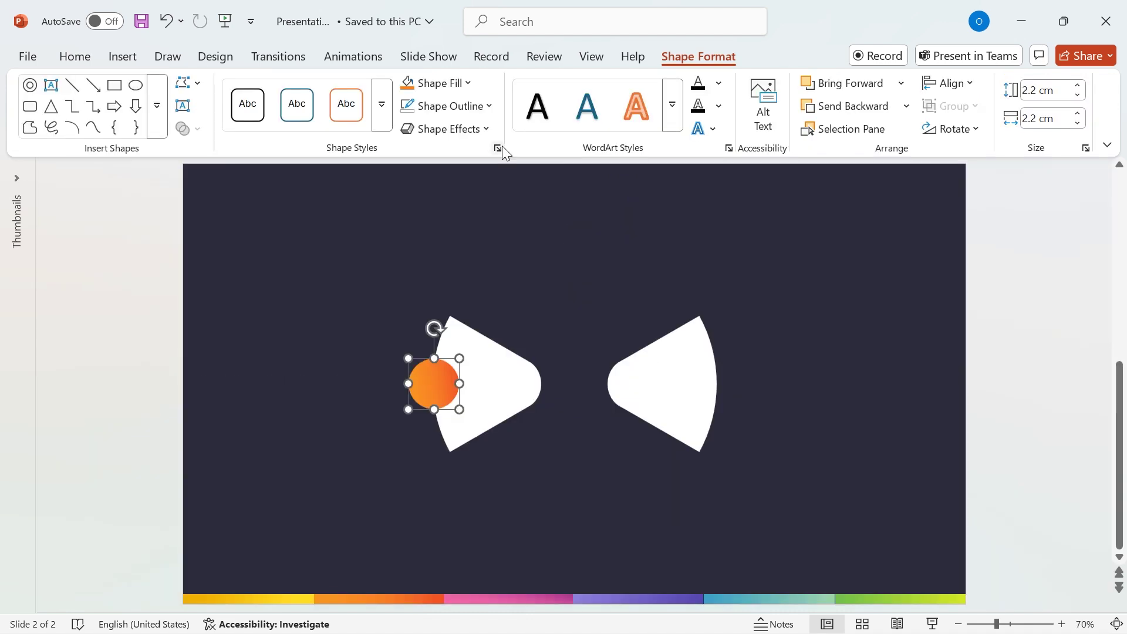
pyautogui.click(497, 148)
pyautogui.click(932, 248)
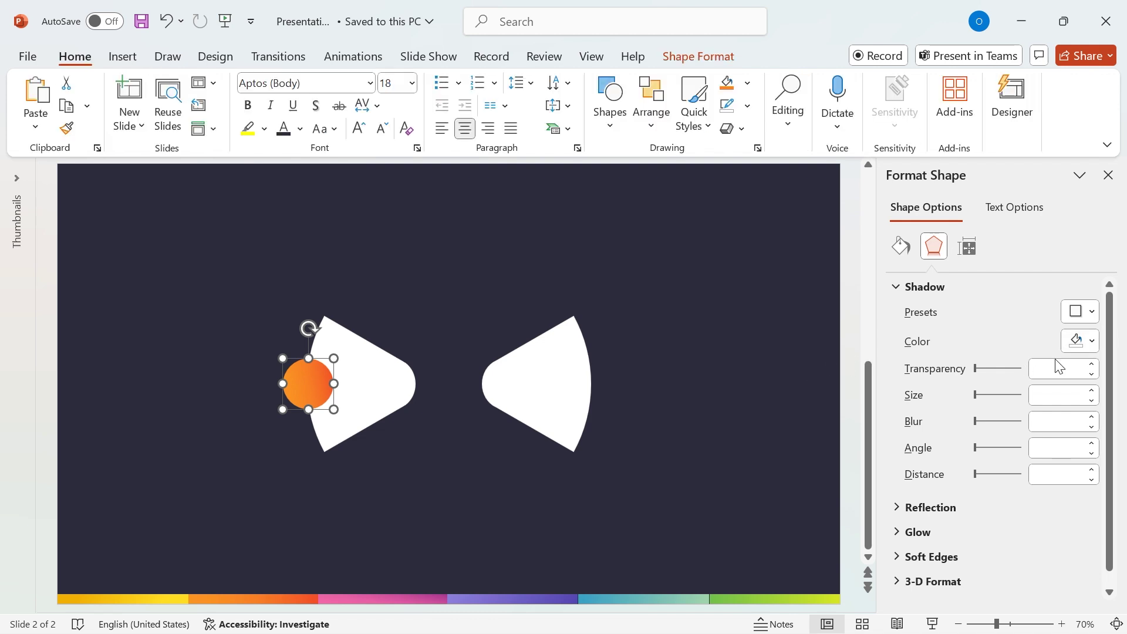
# - Give the orange circle a black shadow with 80% transparency, 12 pt blur, 40° angle and 10 pt distance
pyautogui.click(1092, 346)
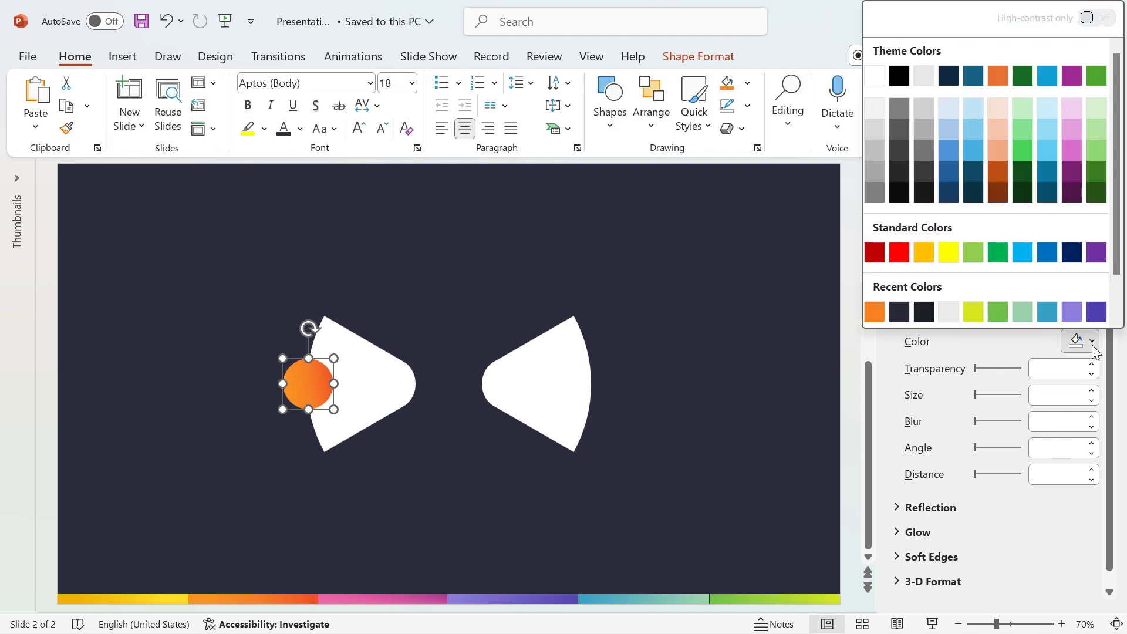
pyautogui.click(900, 81)
pyautogui.click(952, 370)
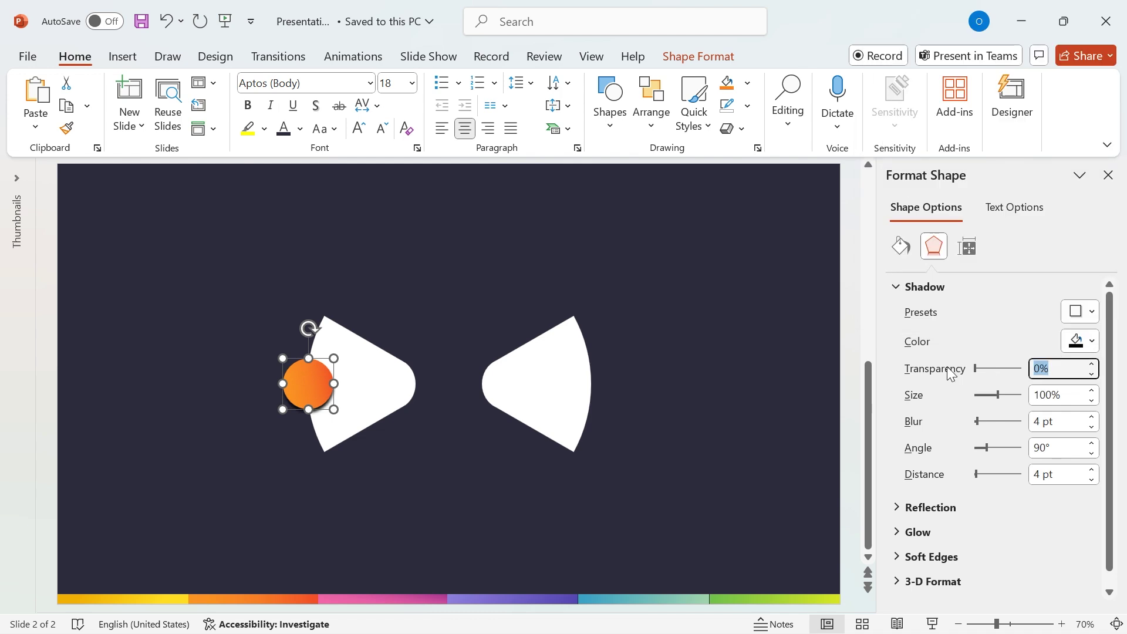
pyautogui.write('80')
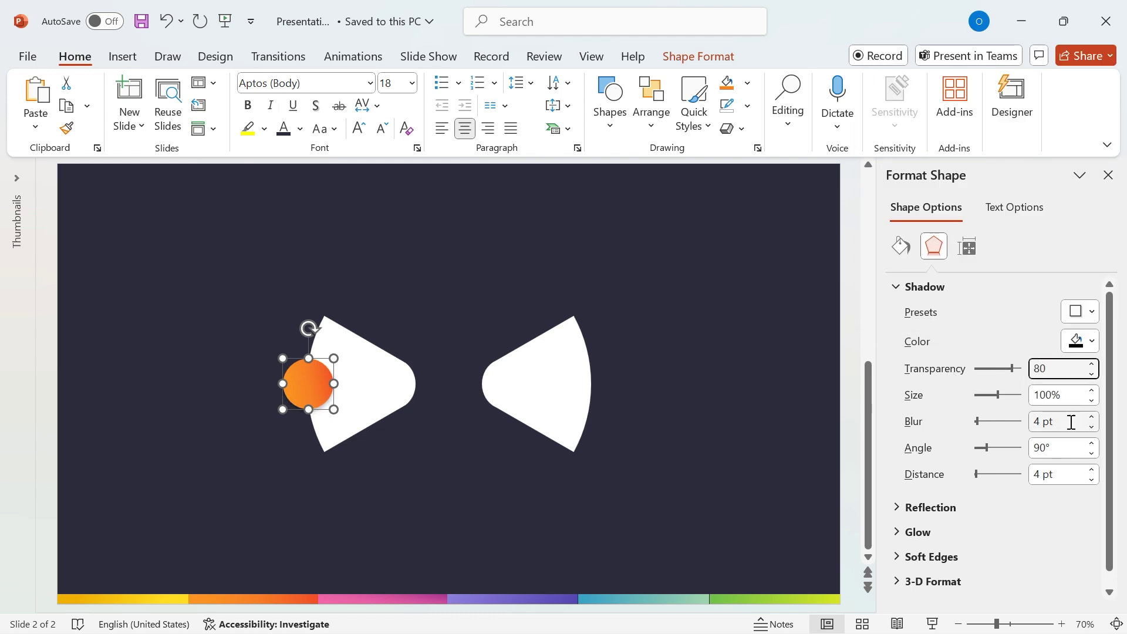
pyautogui.click(962, 428)
pyautogui.write('12')
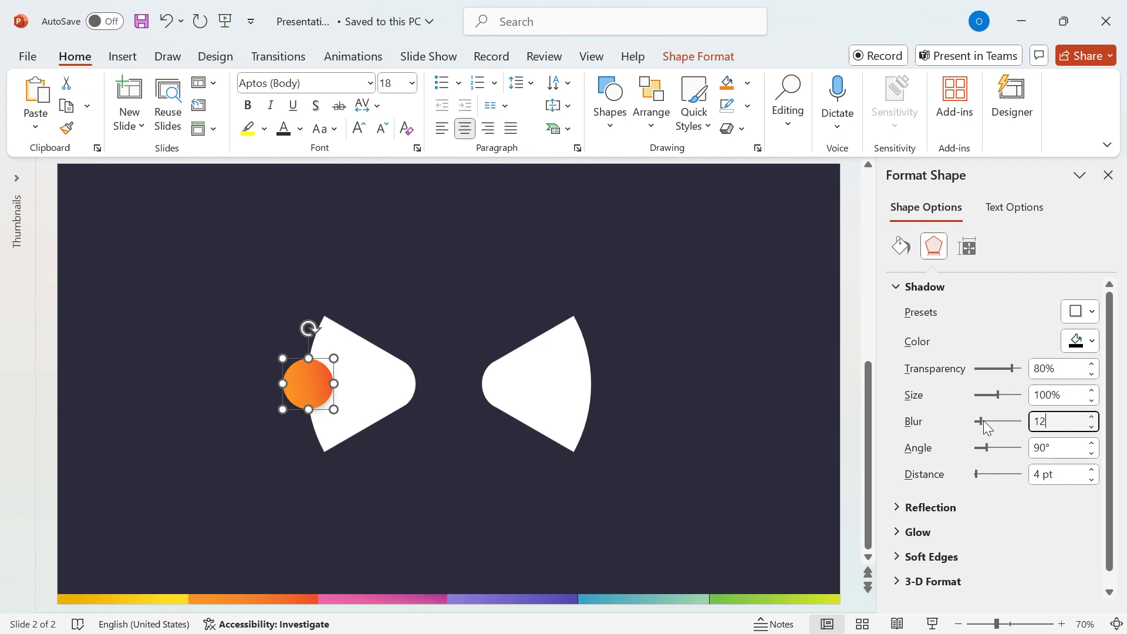
pyautogui.click(972, 453)
pyautogui.write('4')
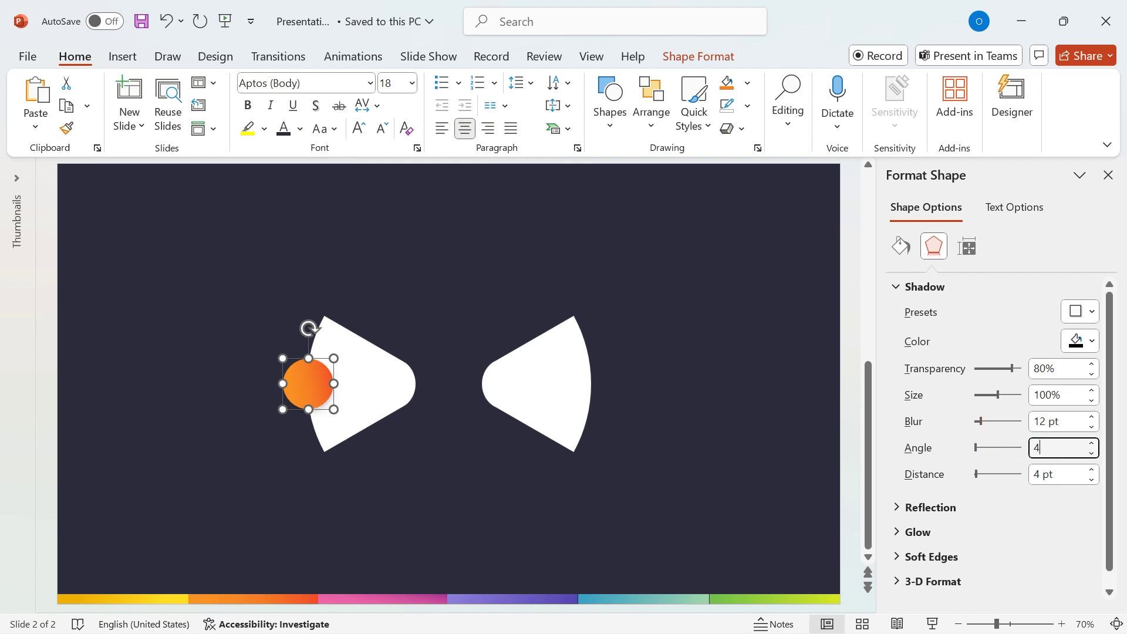
pyautogui.write('0')
pyautogui.press('Tab')
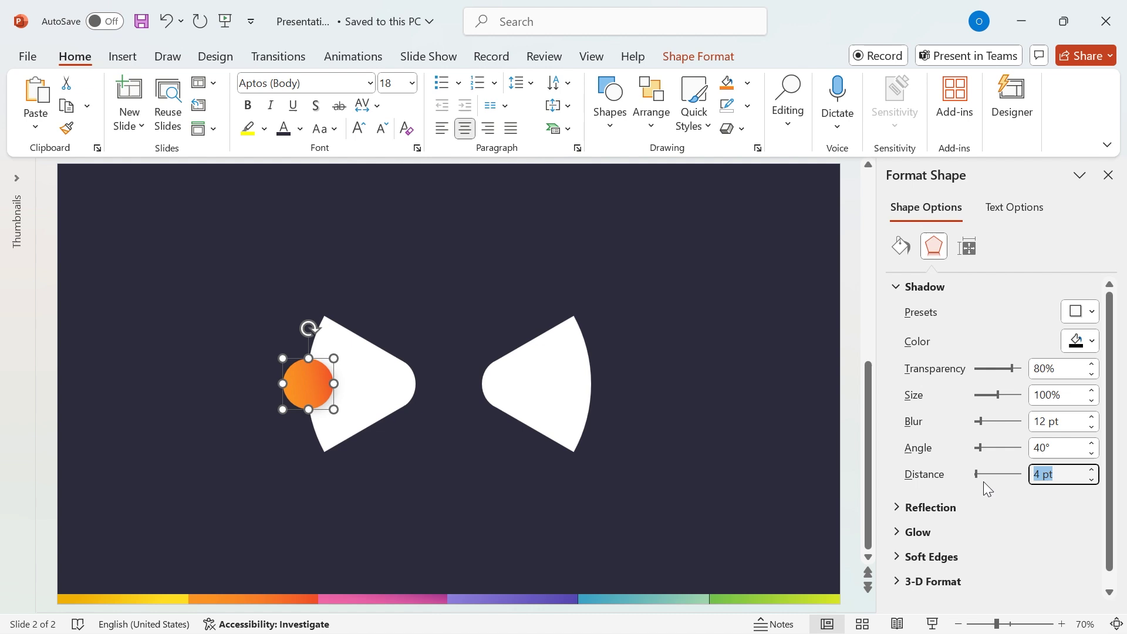
pyautogui.write('10')
pyautogui.click(772, 405)
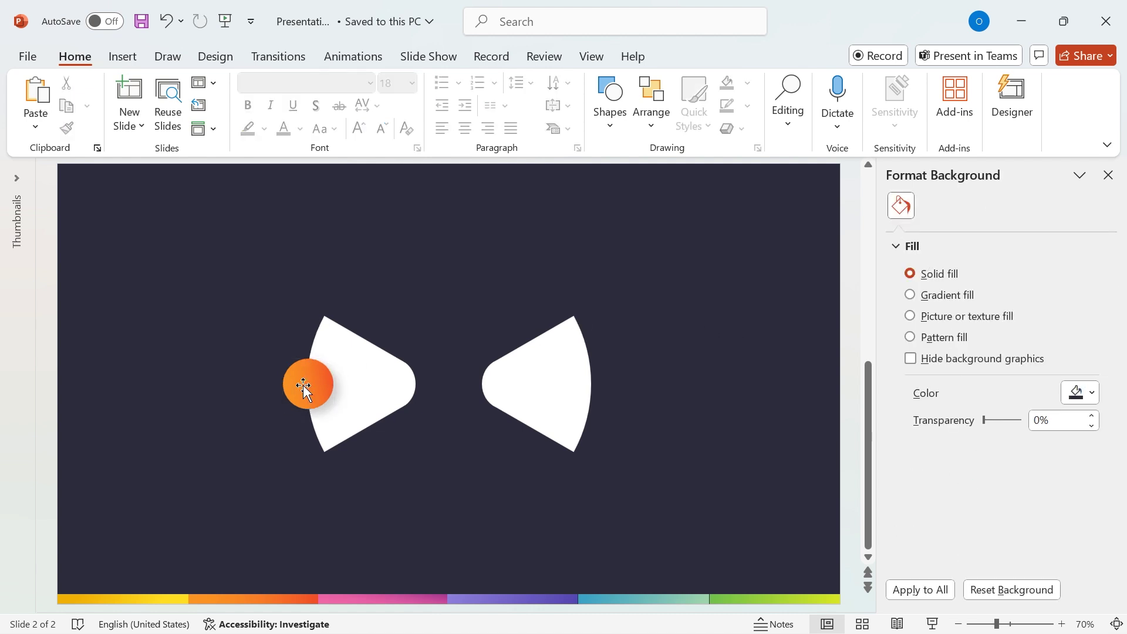
# - Duplicate the shadowed orange circle onto the right segment's outer edge
pyautogui.moveTo(307, 388); pyautogui.dragTo(586, 385)
pyautogui.scroll(4, 587, 378)
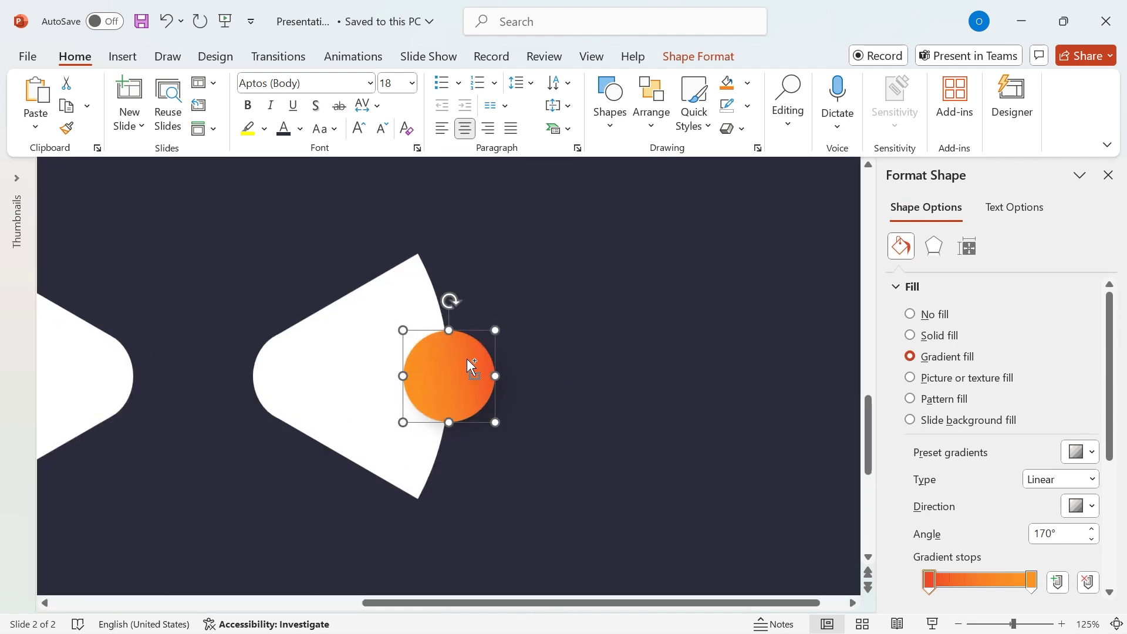
pyautogui.scroll(8, 471, 360)
pyautogui.scroll(-12, 471, 360)
pyautogui.click(1108, 175)
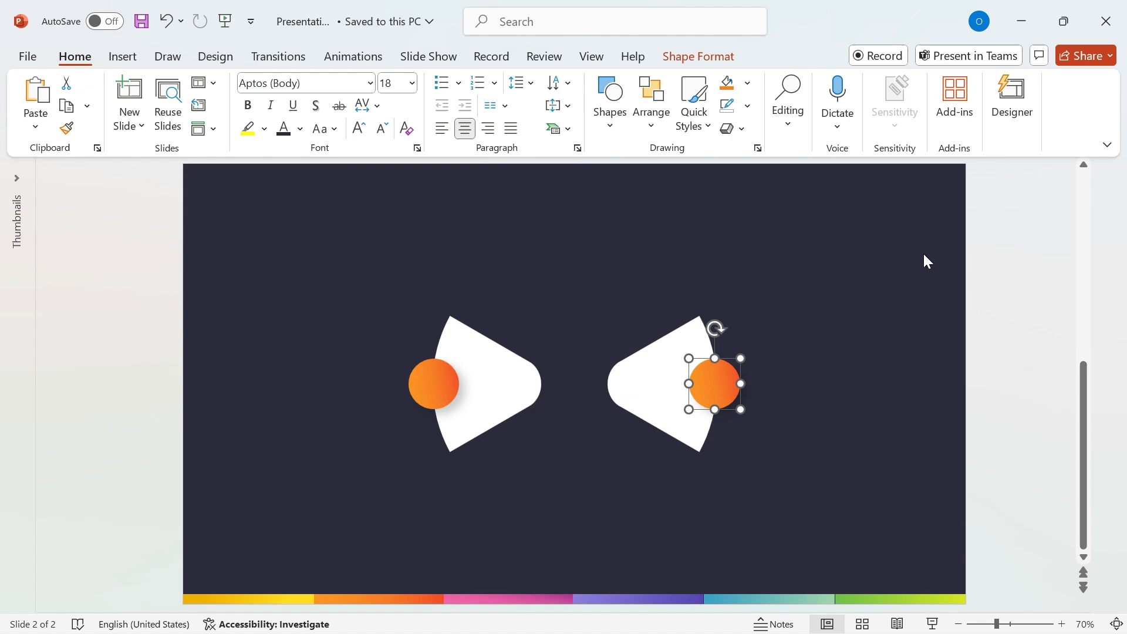
# - Switch the left white wedge to a gradient fill with a white first stop
pyautogui.click(515, 382)
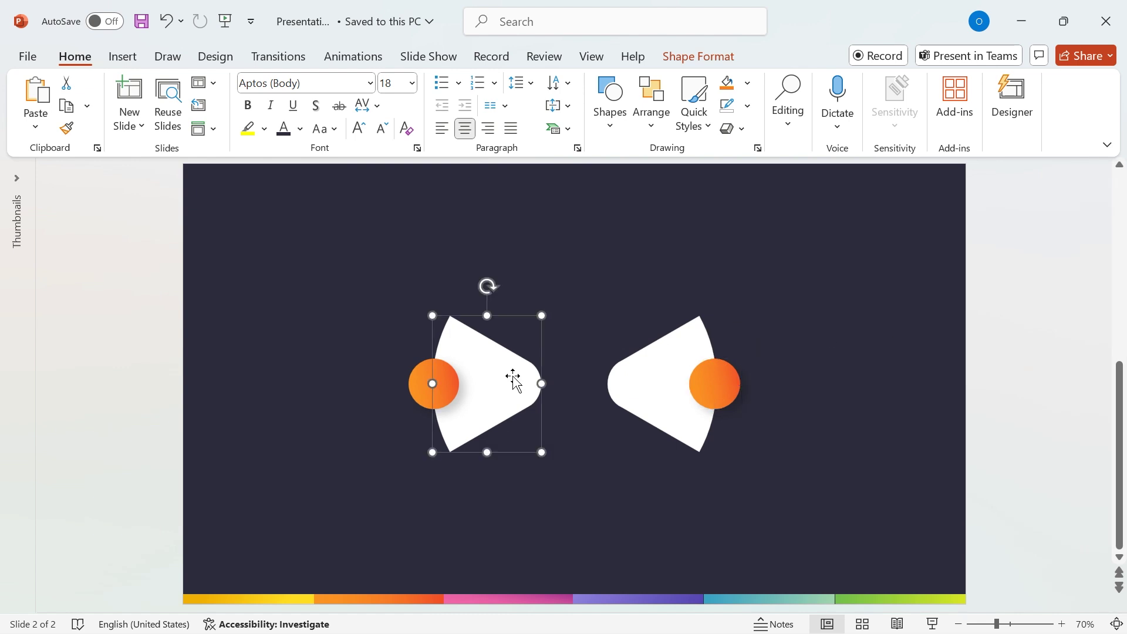
pyautogui.click(758, 149)
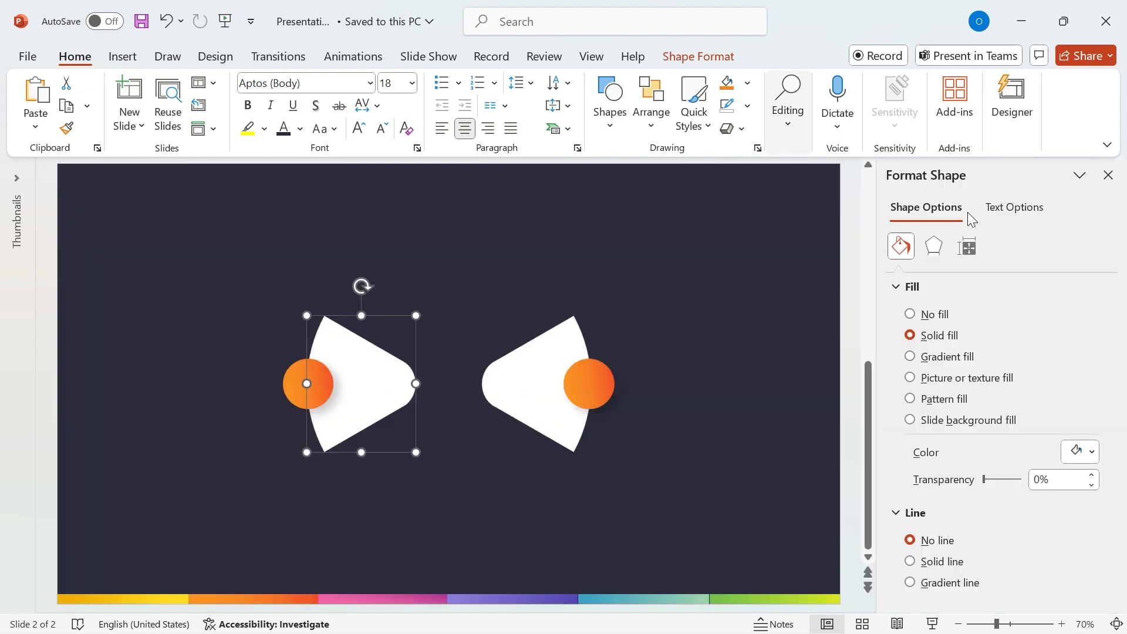
pyautogui.click(957, 358)
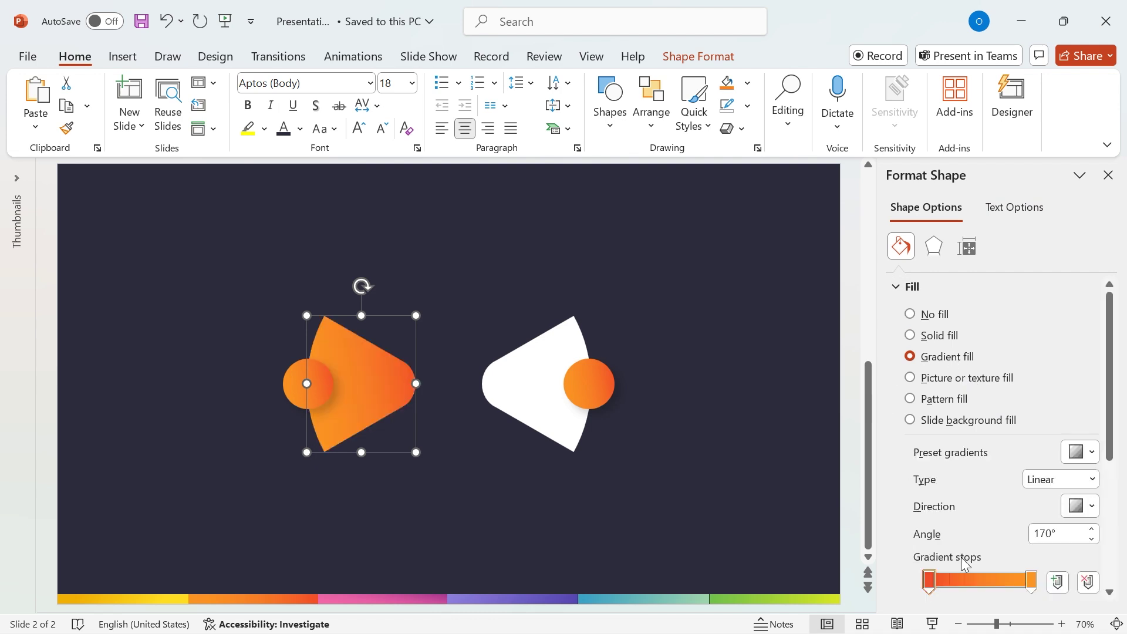
pyautogui.click(932, 580)
pyautogui.scroll(-3, 1036, 505)
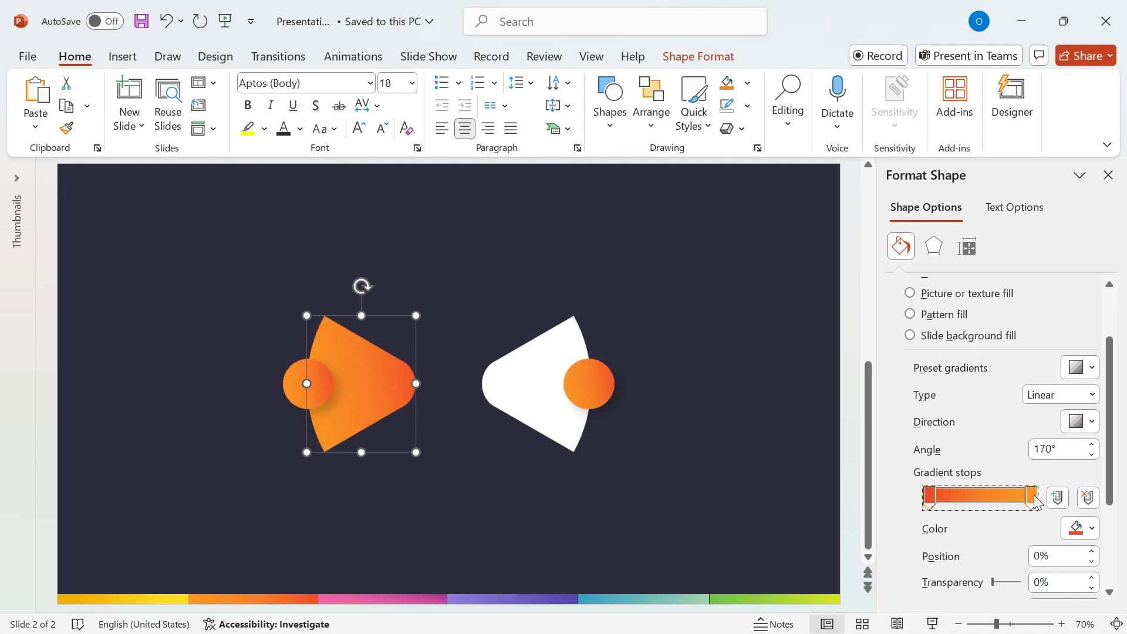
pyautogui.click(1092, 530)
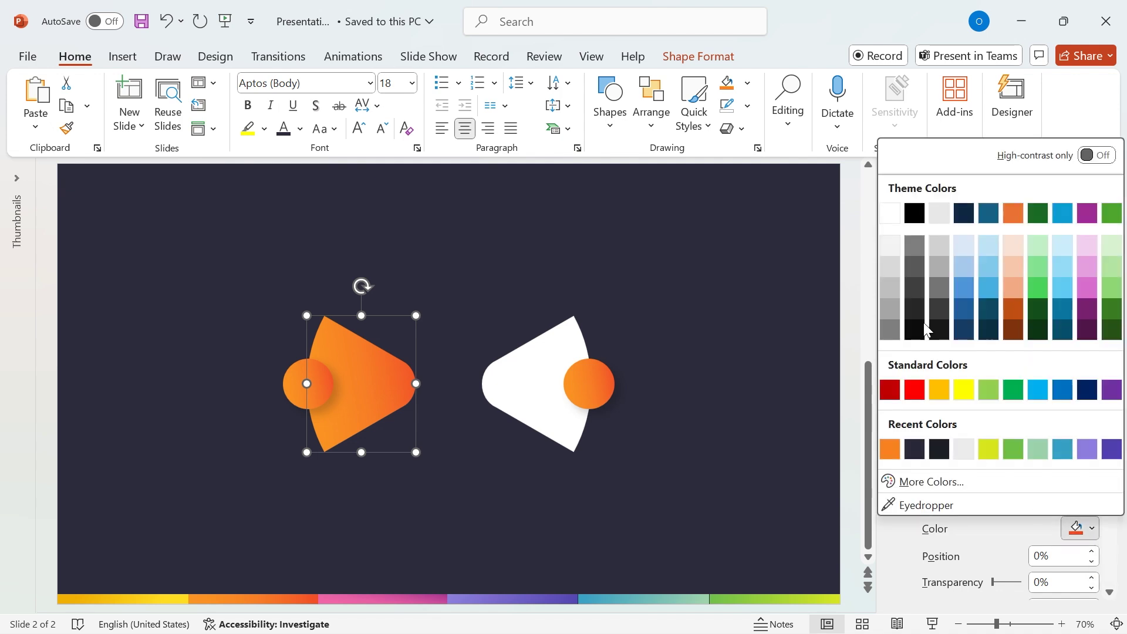
pyautogui.click(890, 213)
# - Make the wedge gradient's last stop light grey and set the angle to 160°
pyautogui.click(1031, 498)
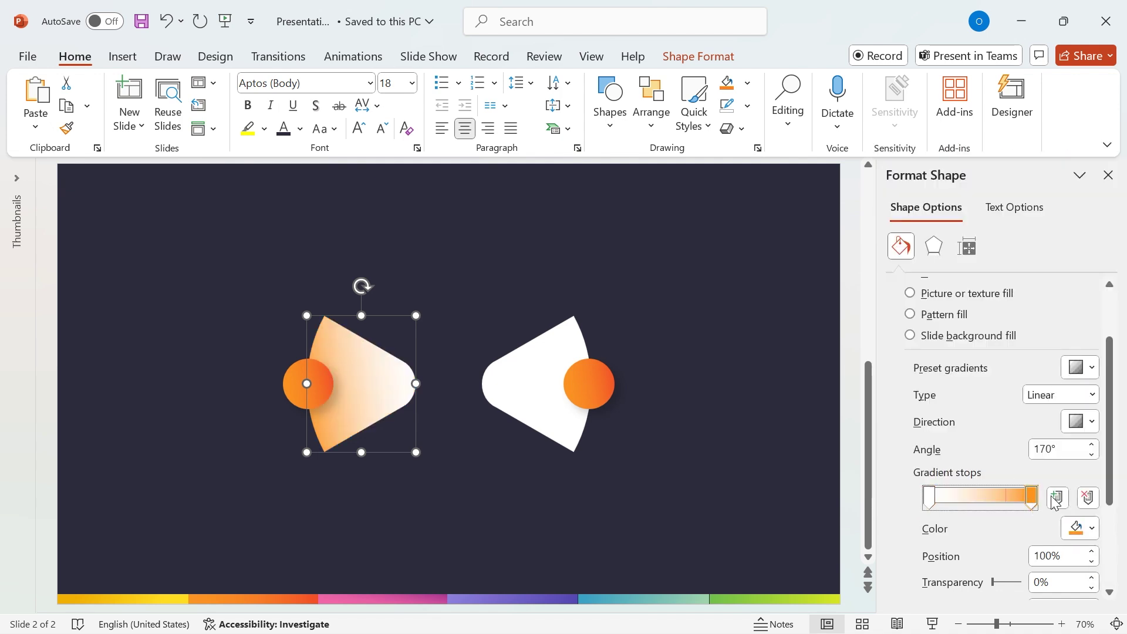
pyautogui.click(1092, 528)
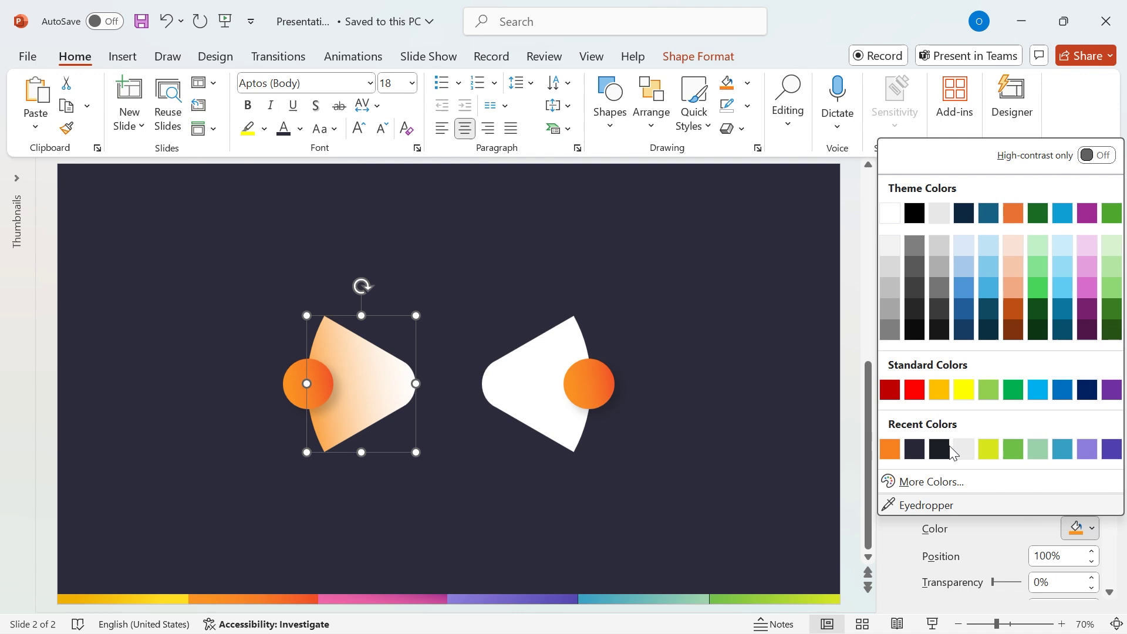
pyautogui.click(889, 267)
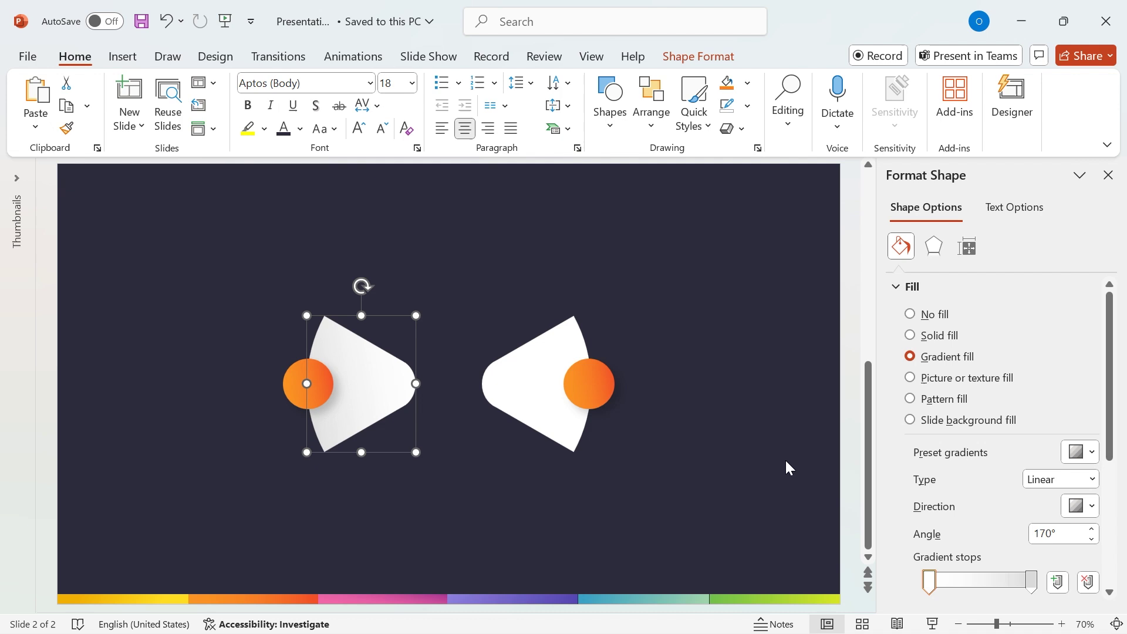
pyautogui.click(1092, 539)
pyautogui.click(598, 365)
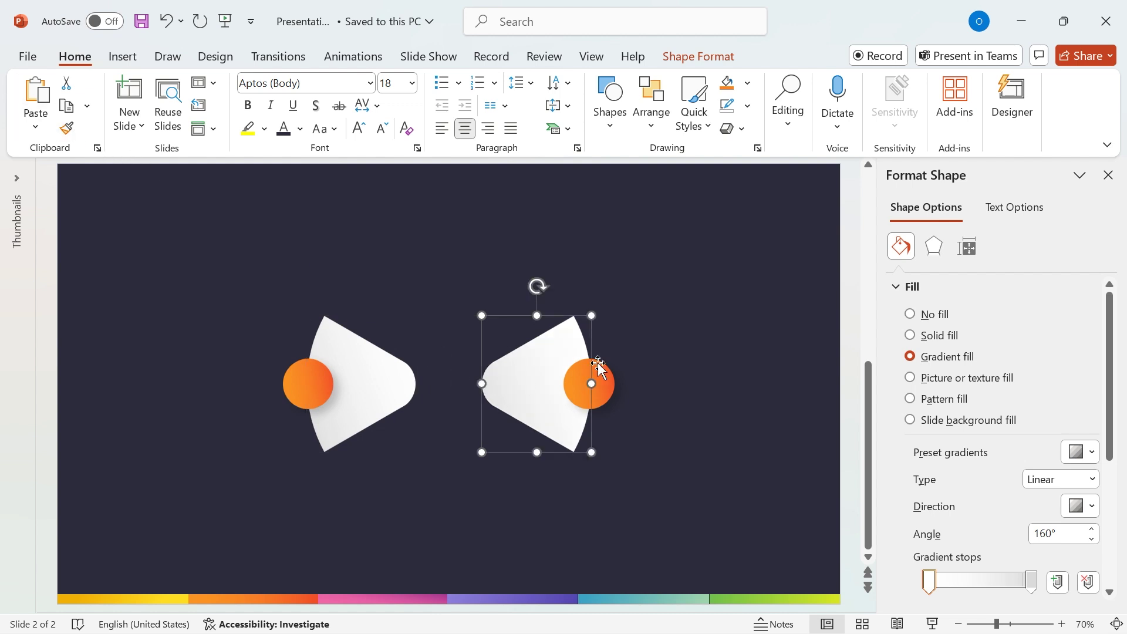
pyautogui.click(698, 352)
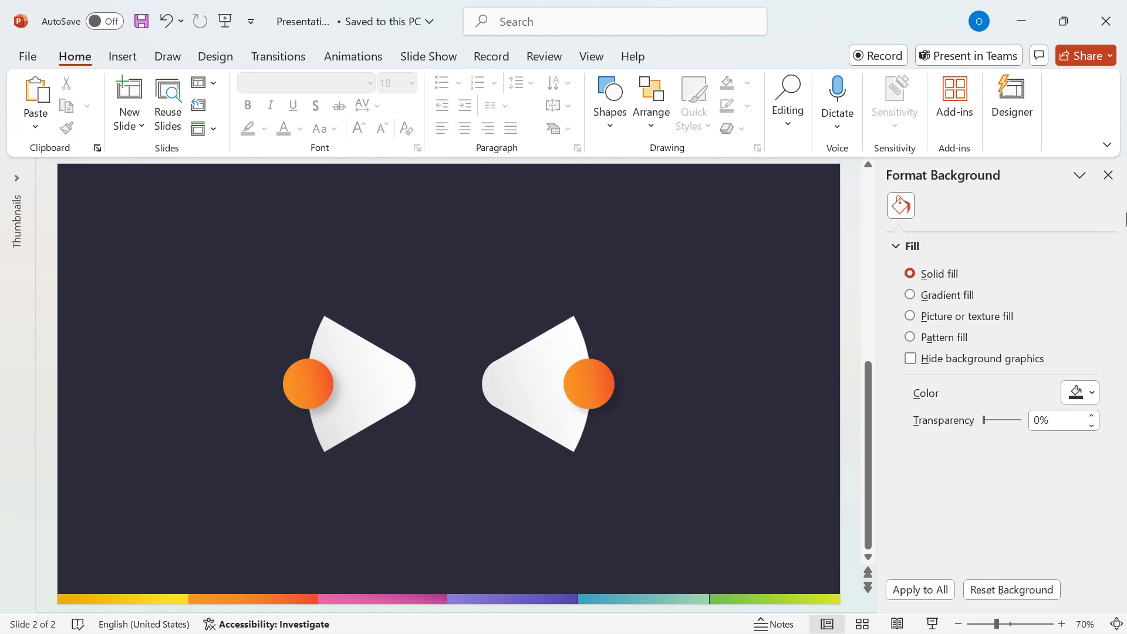
pyautogui.click(1108, 175)
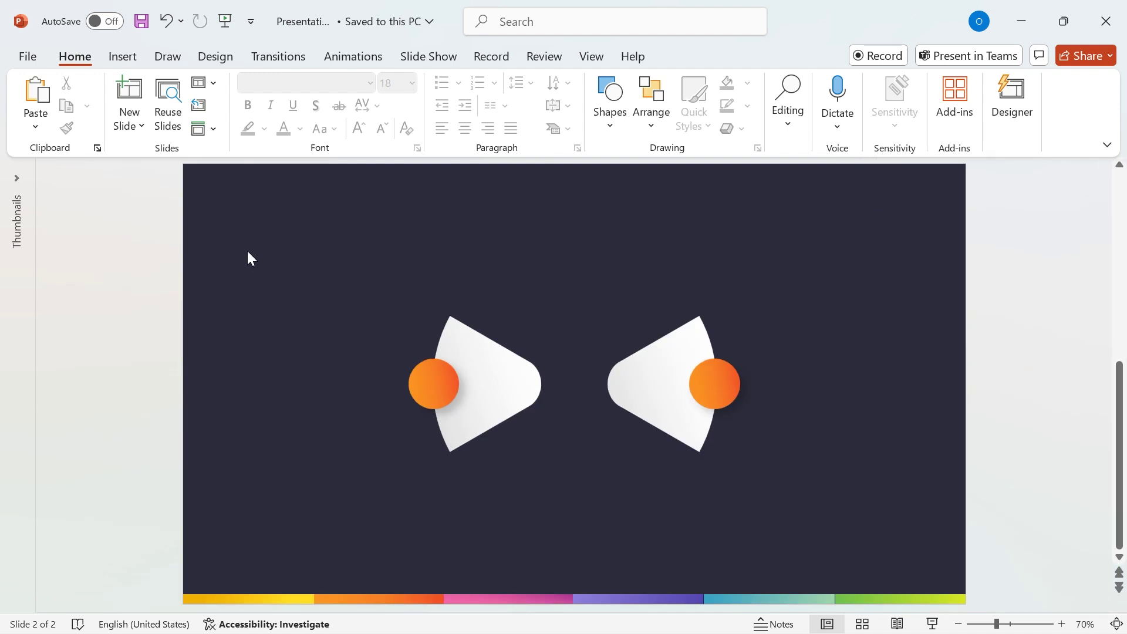
# - Group both white wedges and both orange circles into one shape
pyautogui.moveTo(405, 372); pyautogui.dragTo(800, 518)
pyautogui.click(704, 59)
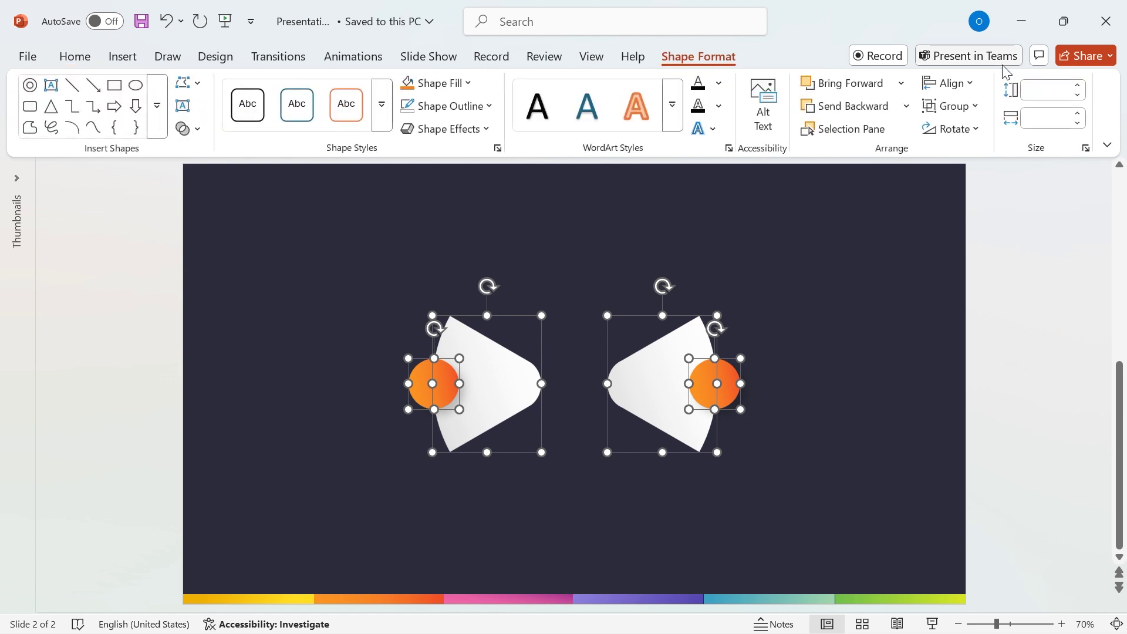
pyautogui.click(975, 107)
pyautogui.click(966, 131)
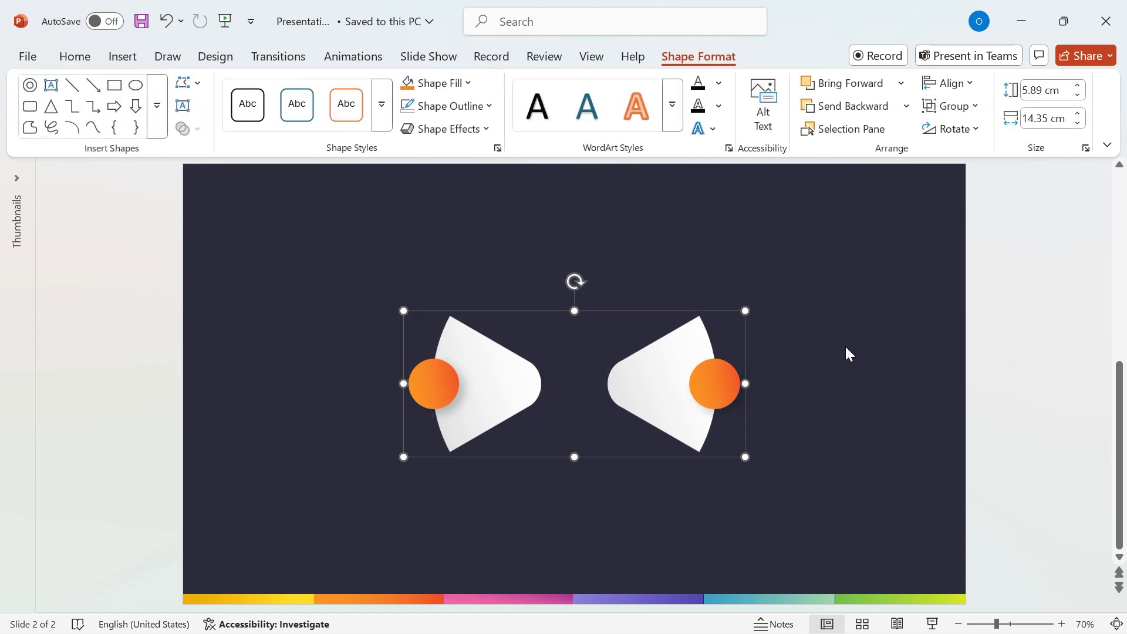
pyautogui.click(842, 346)
pyautogui.click(662, 367)
# - Paste two copies of the group and align all three by centre and middle
pyautogui.hotkey('ctrl', 'v')
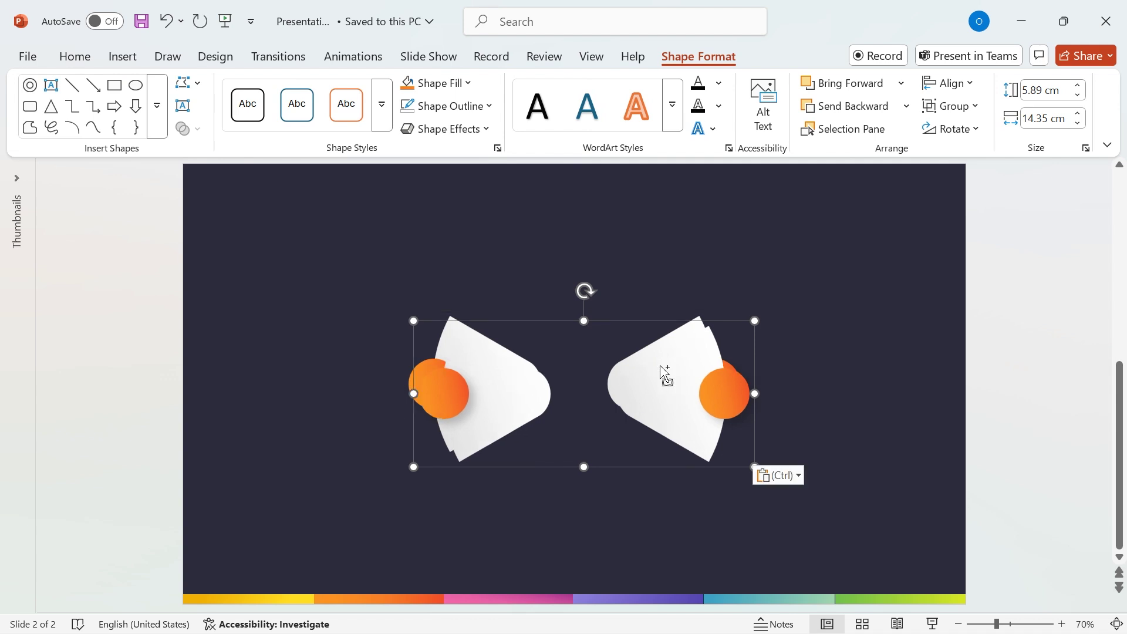
pyautogui.hotkey('ctrl', 'v')
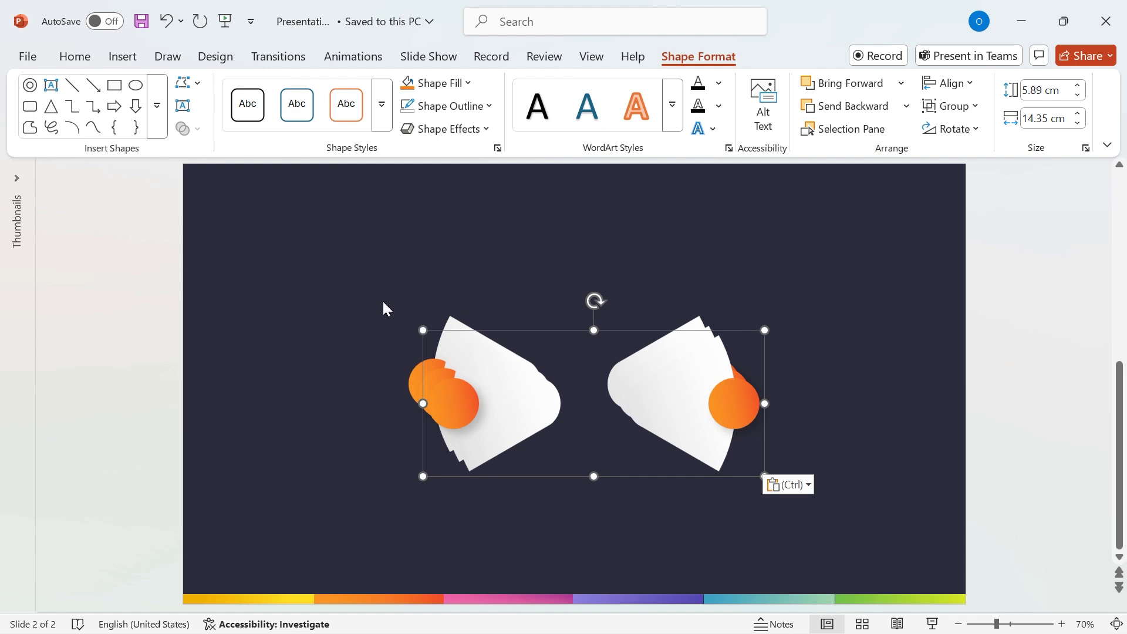
pyautogui.moveTo(382, 299); pyautogui.dragTo(880, 552)
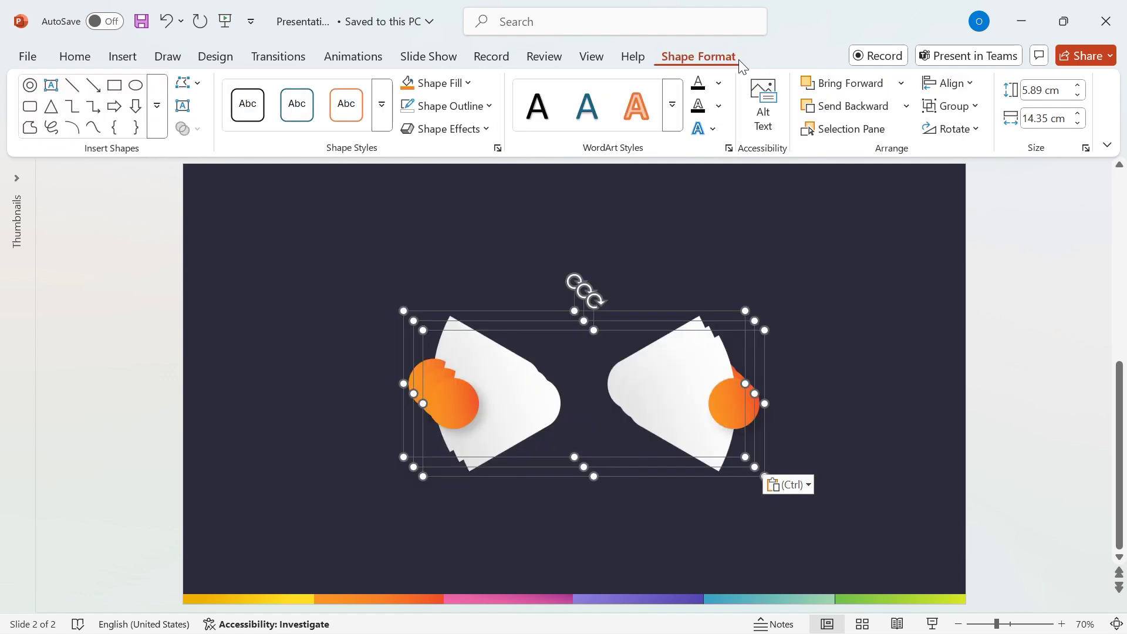
pyautogui.click(948, 83)
pyautogui.click(976, 134)
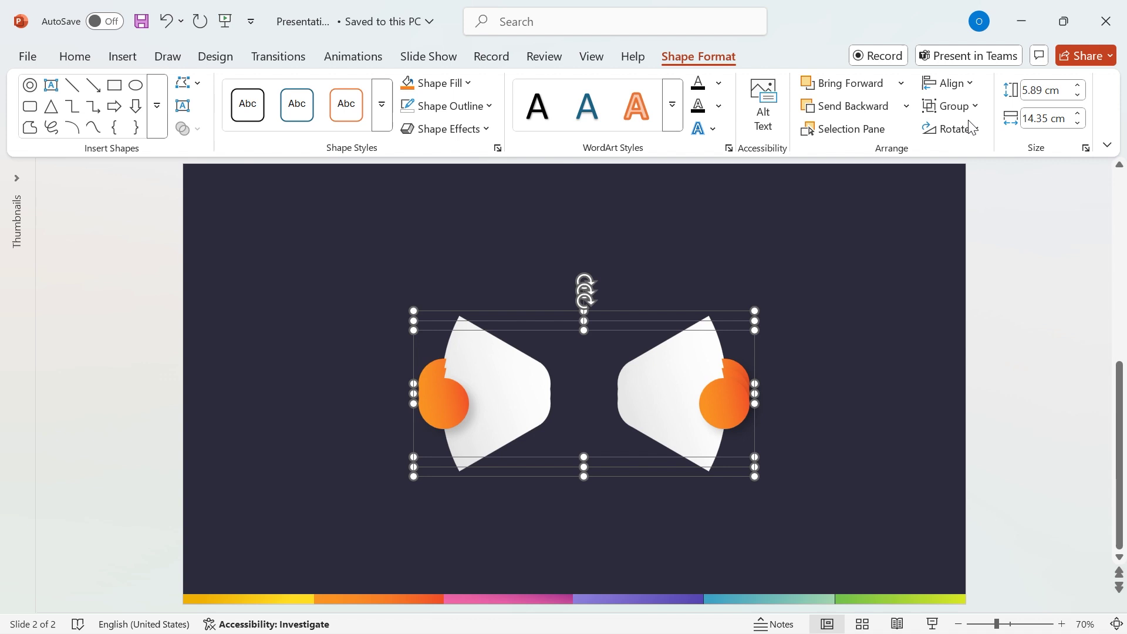
pyautogui.click(947, 83)
pyautogui.click(1005, 211)
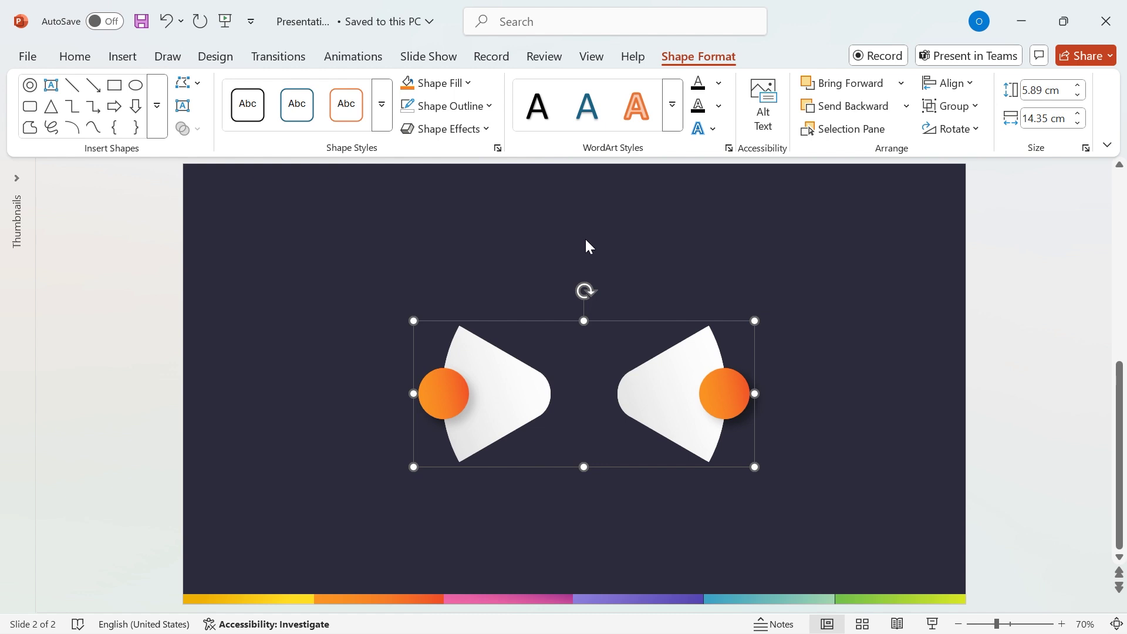
pyautogui.click(644, 258)
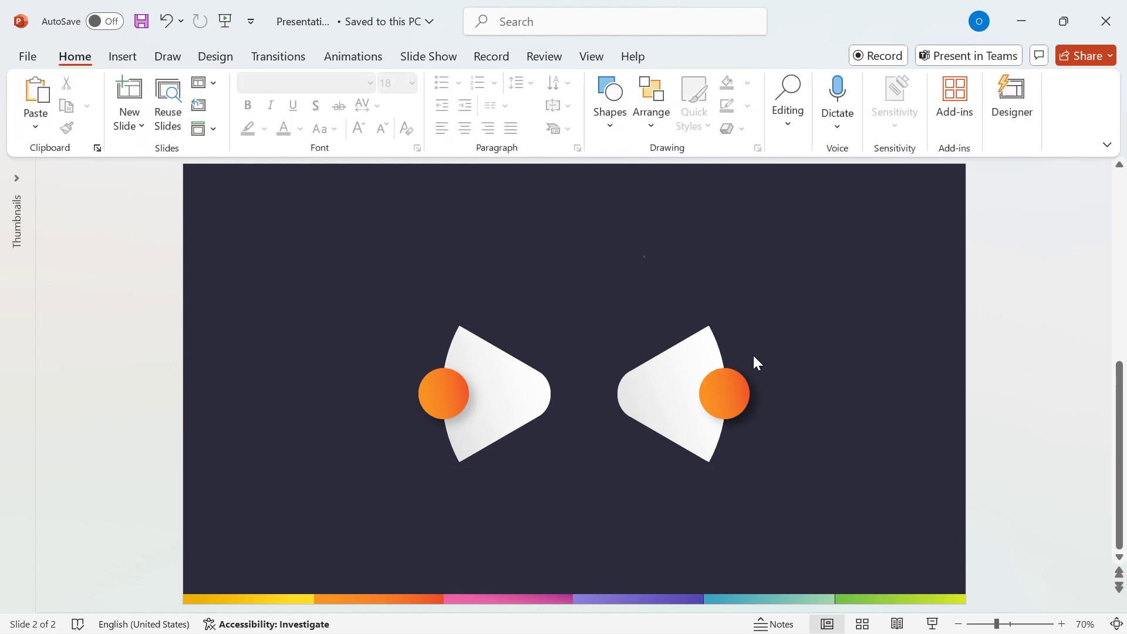
# - Rotate the top copy of the group to 60°
pyautogui.click(664, 391)
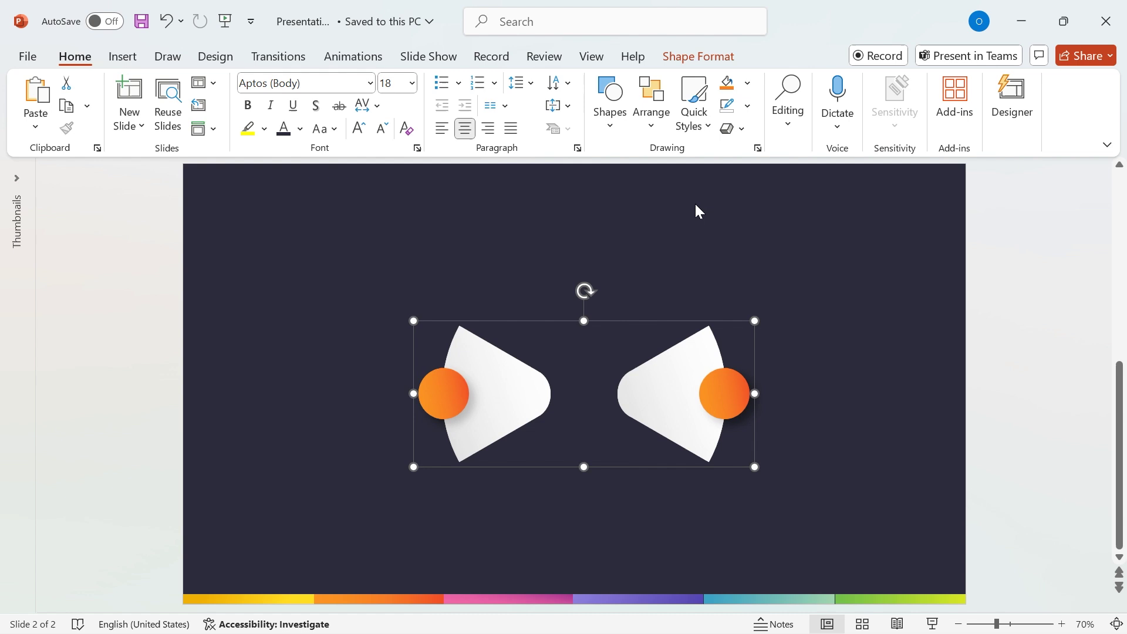
pyautogui.click(757, 148)
pyautogui.click(966, 247)
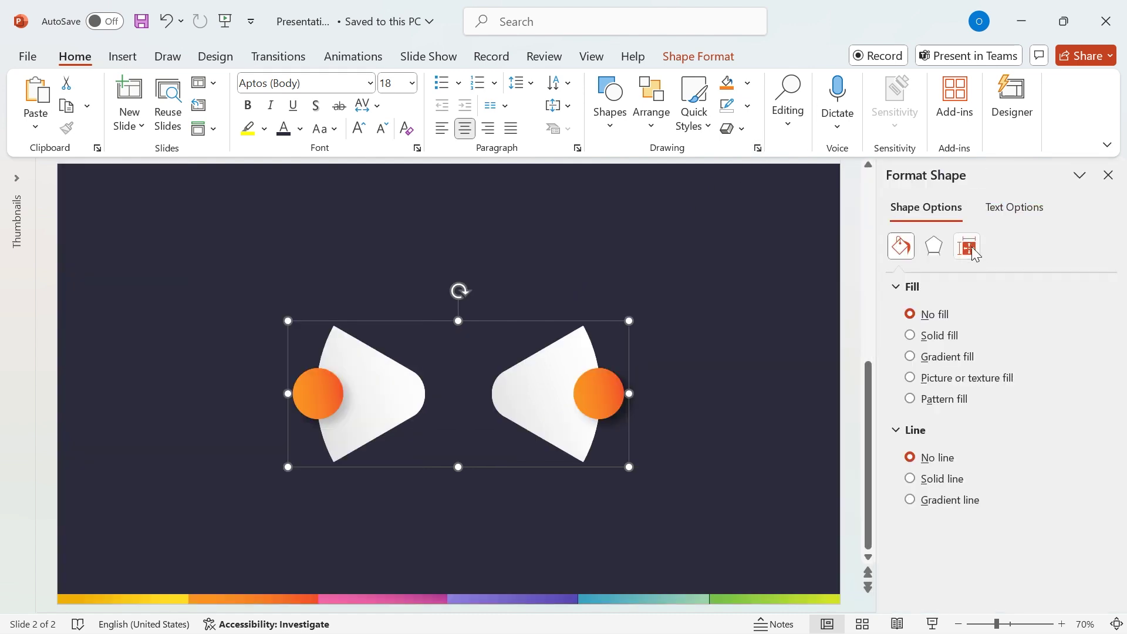
pyautogui.click(1076, 362)
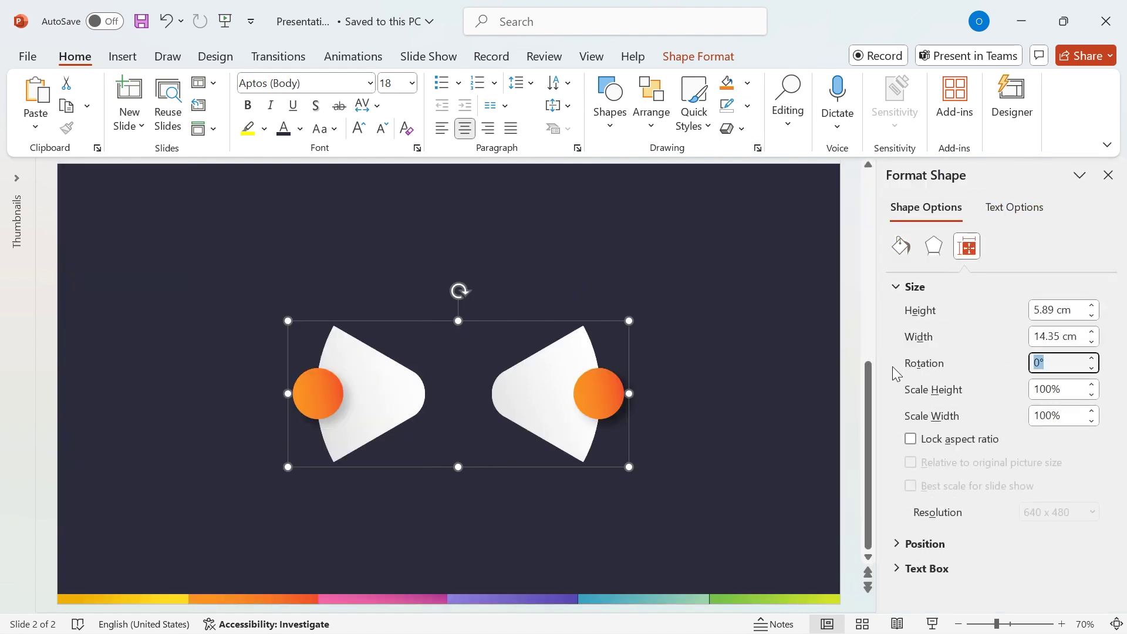
pyautogui.write('60')
pyautogui.press('Return')
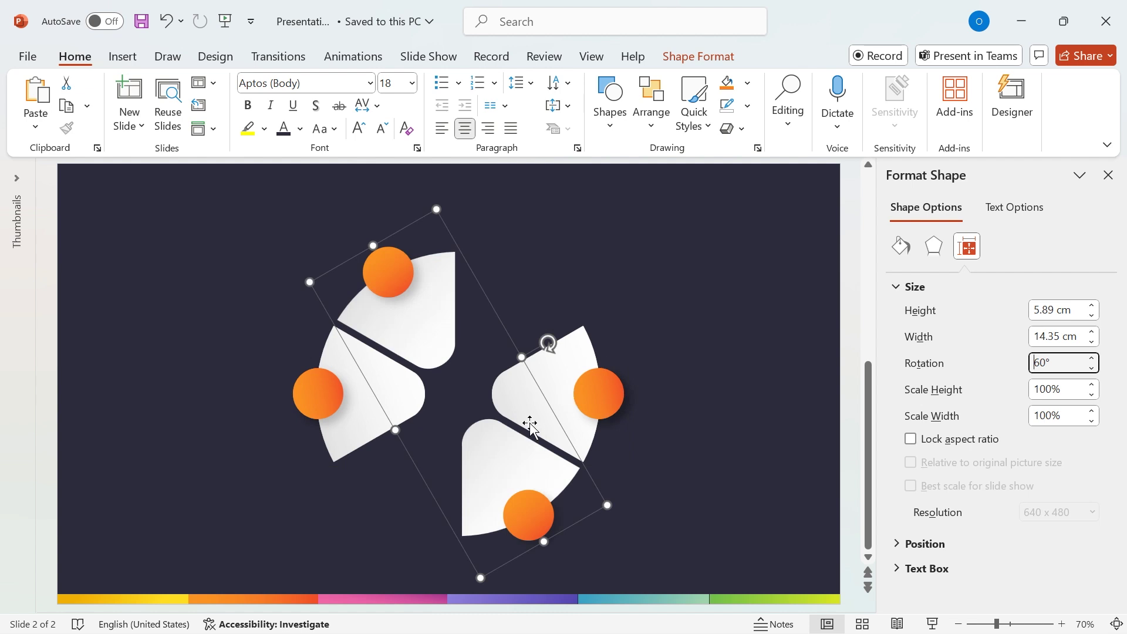
pyautogui.click(686, 340)
# - Rotate the next copy to 120° to complete the six-segment ring
pyautogui.click(535, 389)
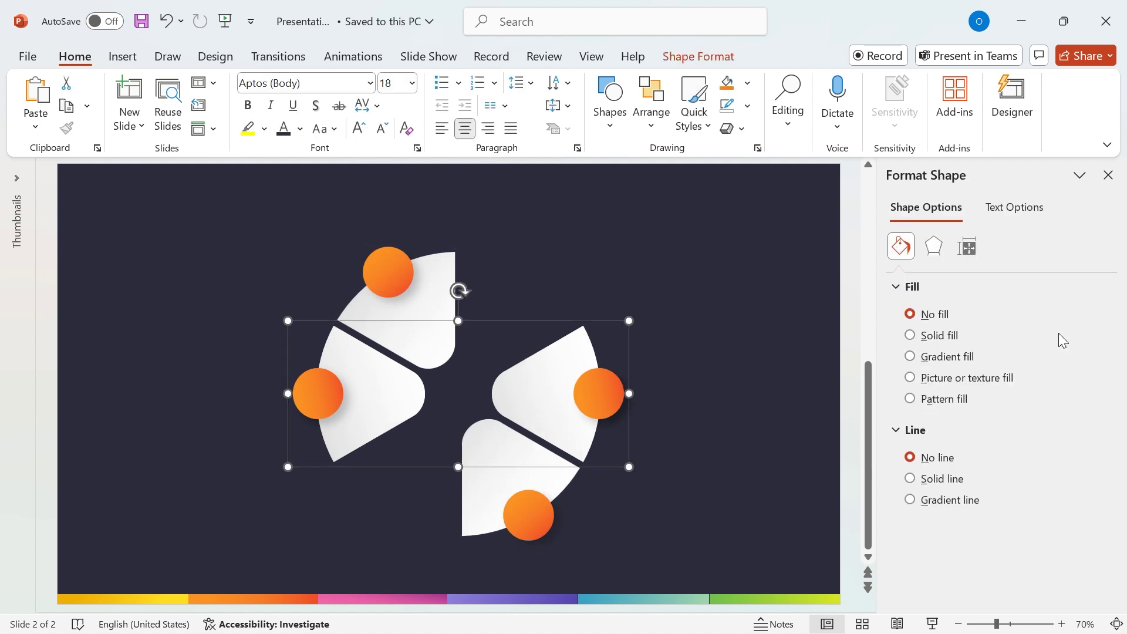
pyautogui.click(933, 246)
pyautogui.click(967, 247)
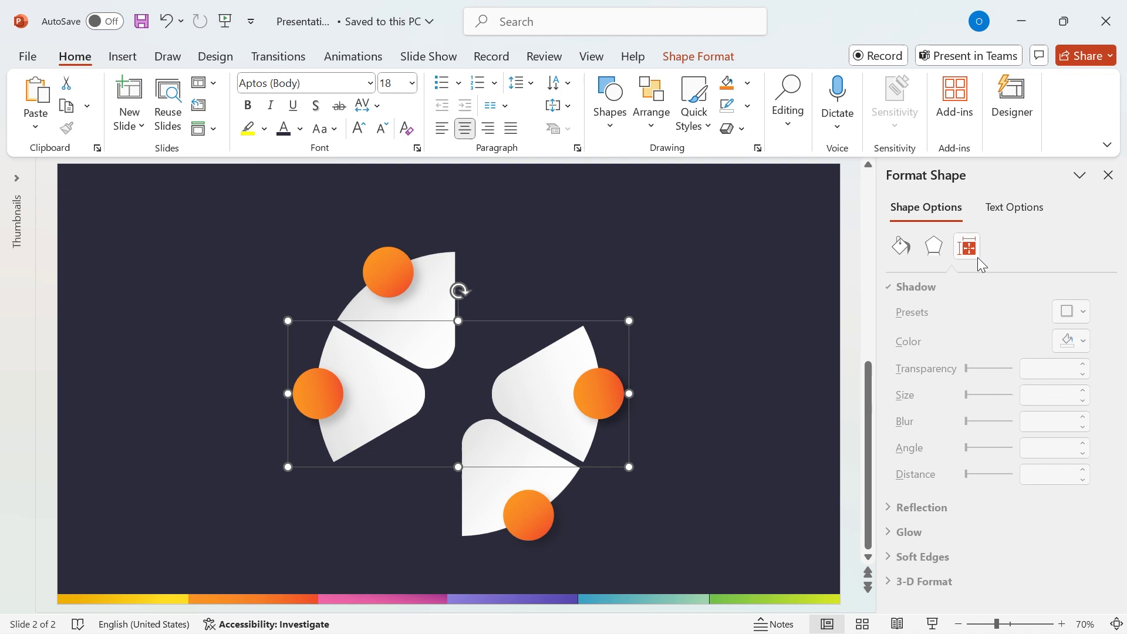
pyautogui.click(954, 365)
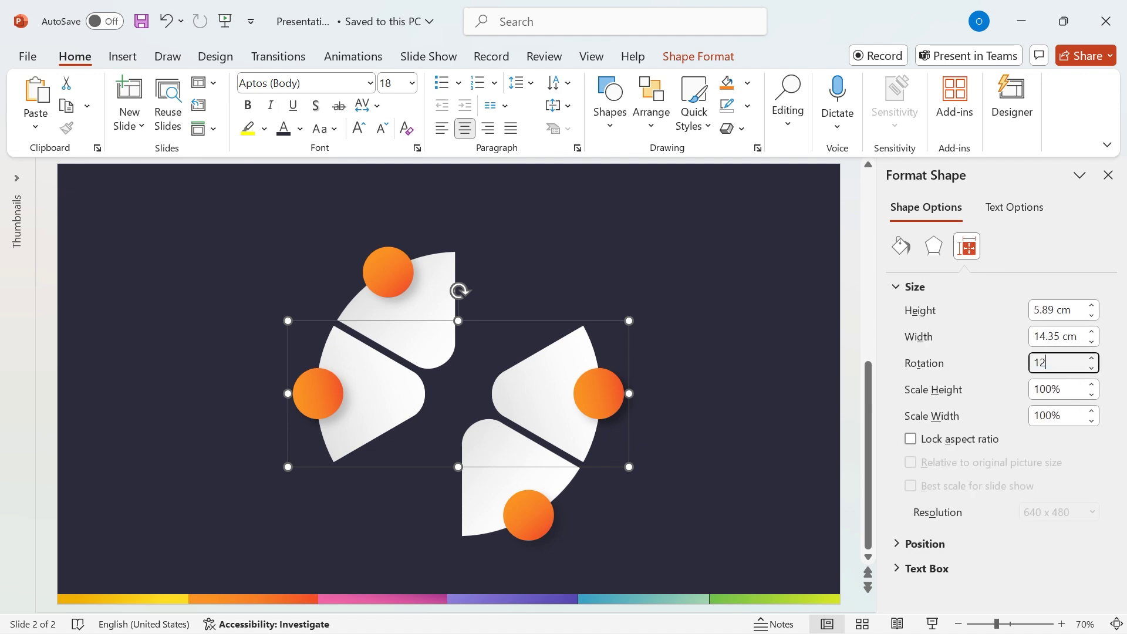
pyautogui.press('Return')
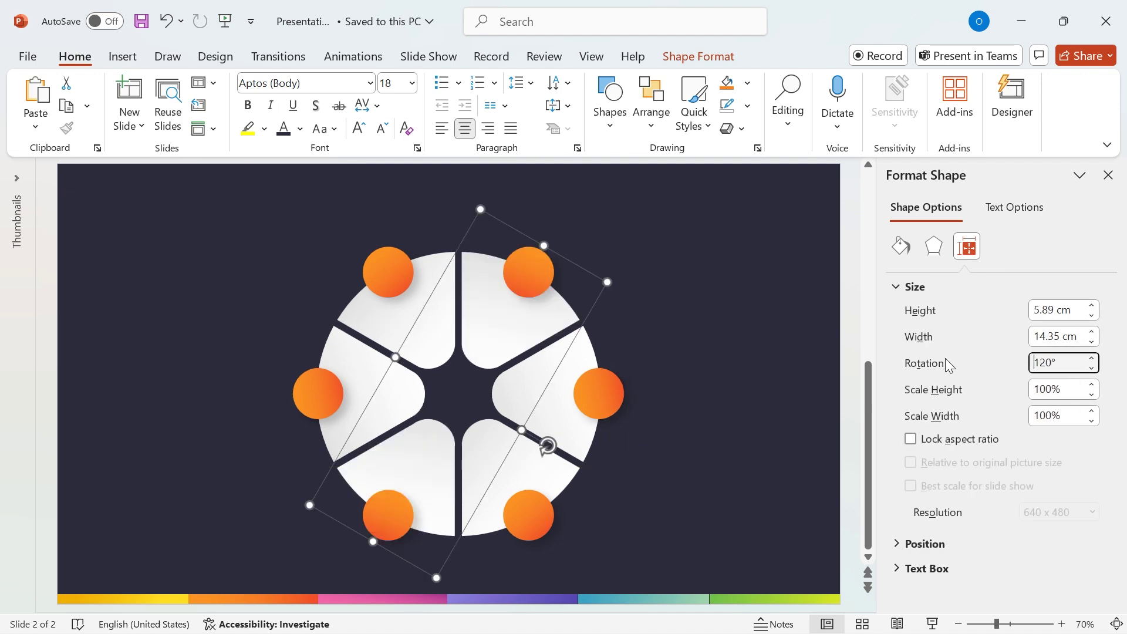
pyautogui.click(1108, 176)
# - Group every ring piece into one and centre it horizontally on the slide
pyautogui.click(773, 267)
pyautogui.moveTo(365, 201); pyautogui.dragTo(786, 584)
pyautogui.hotkey('ctrl', 'g')
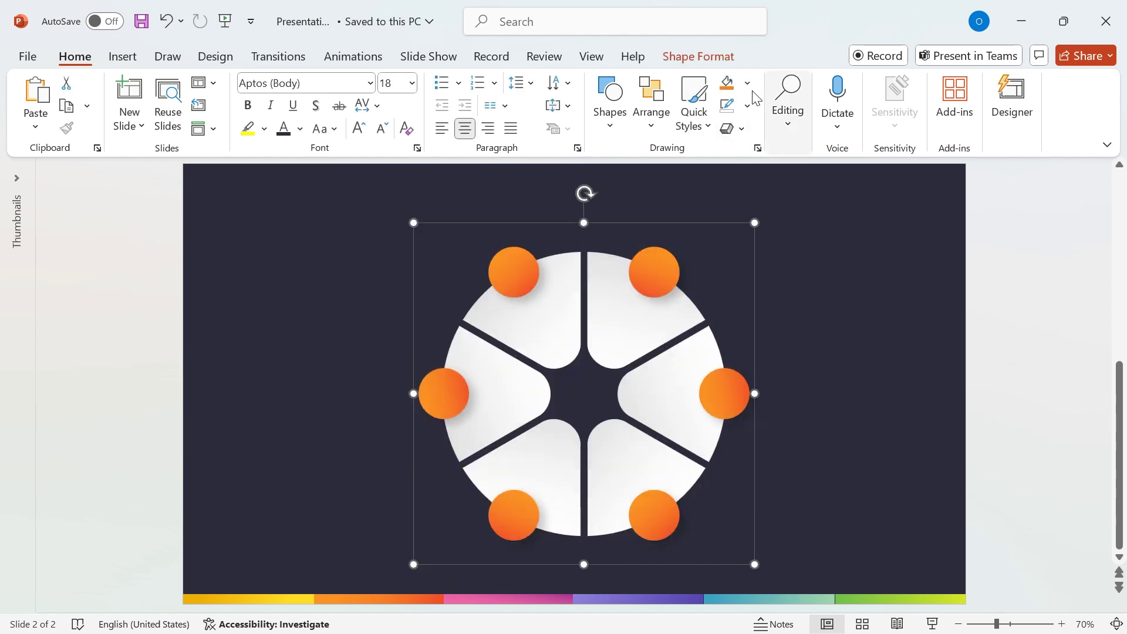
pyautogui.click(698, 56)
pyautogui.click(949, 83)
pyautogui.click(992, 133)
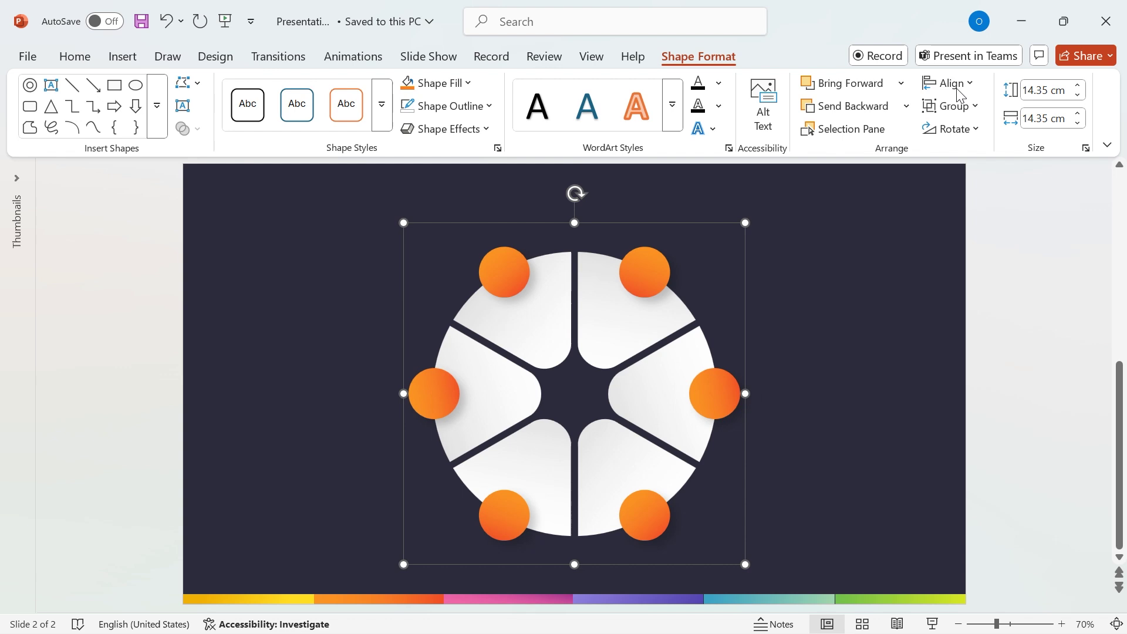
pyautogui.click(953, 83)
# - Centre the ring vertically, then paste in the numbers 1–6, step titles, descriptions and gear icons
pyautogui.click(992, 212)
pyautogui.click(820, 328)
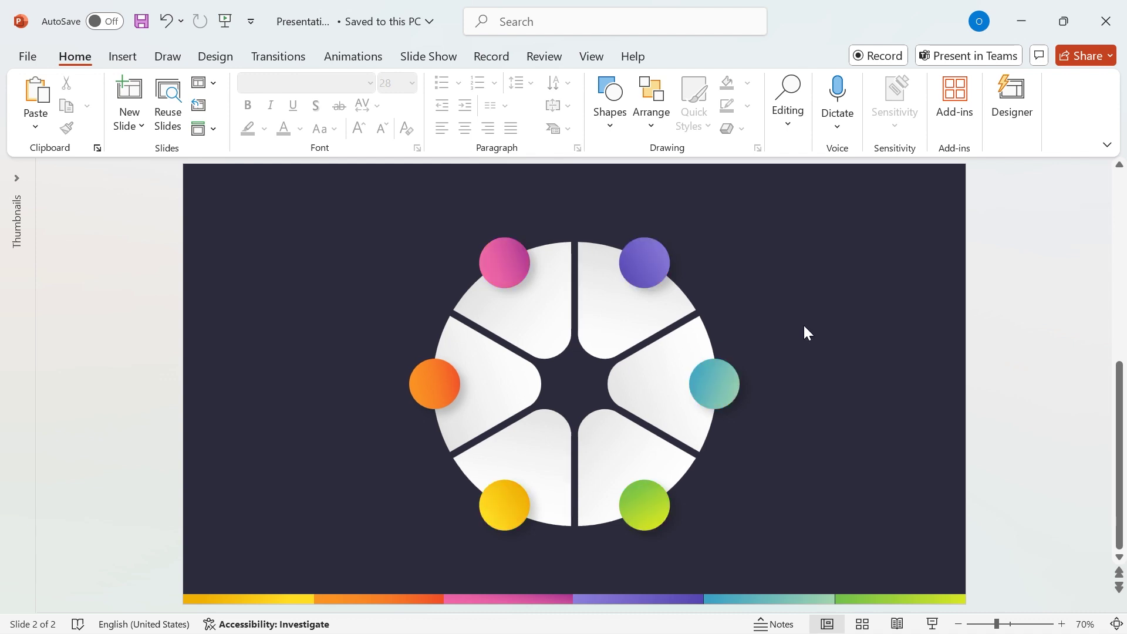
pyautogui.hotkey('ctrl', 'v')
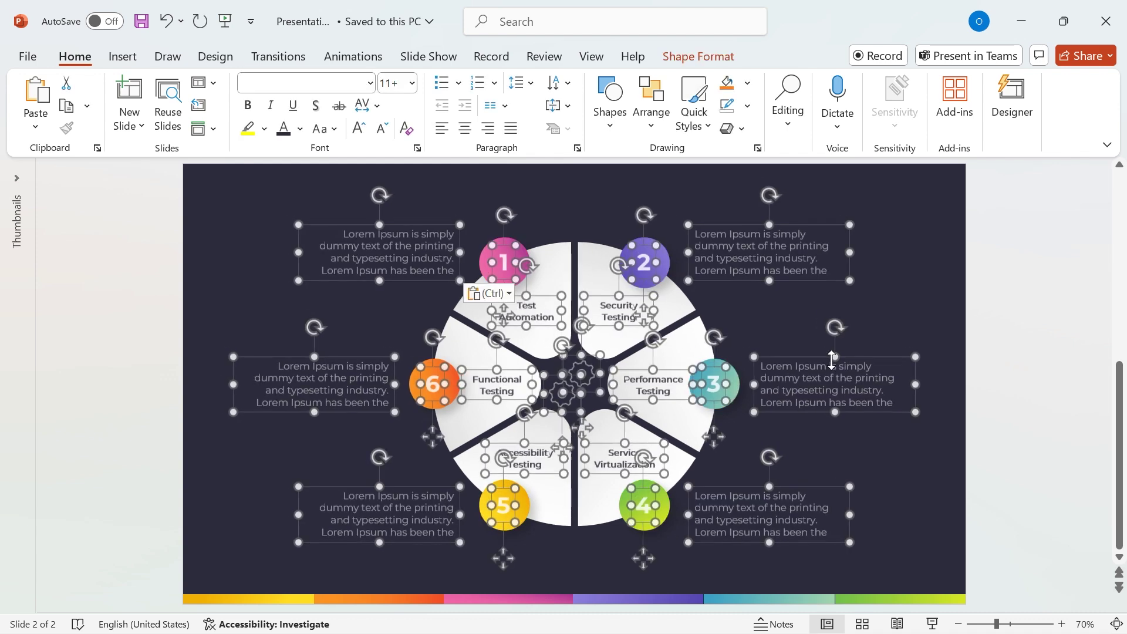
pyautogui.click(866, 325)
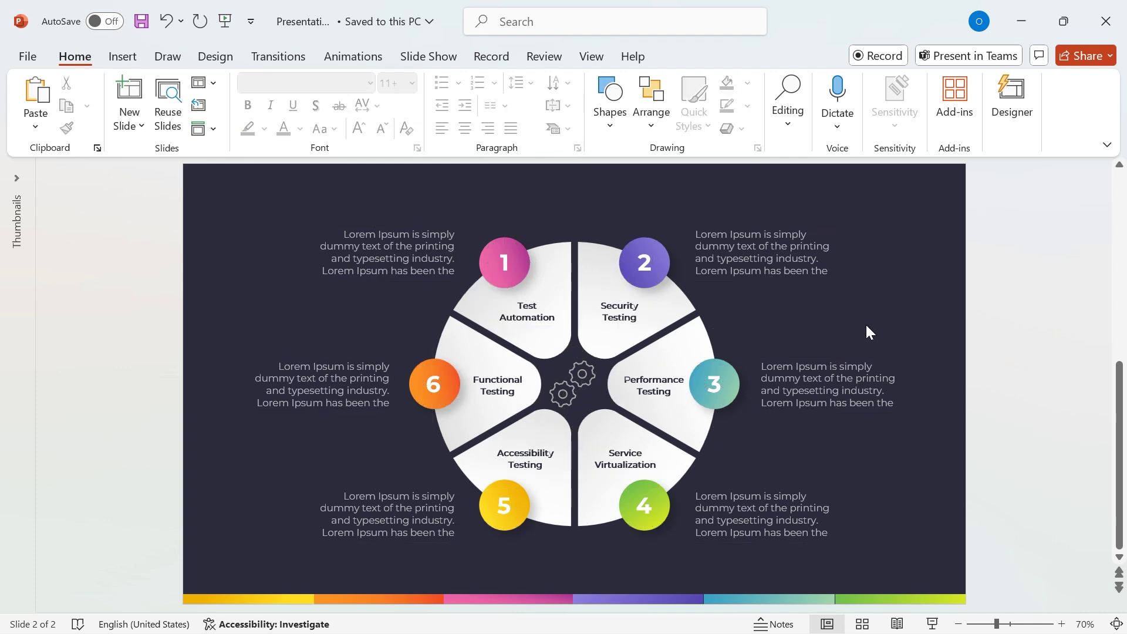